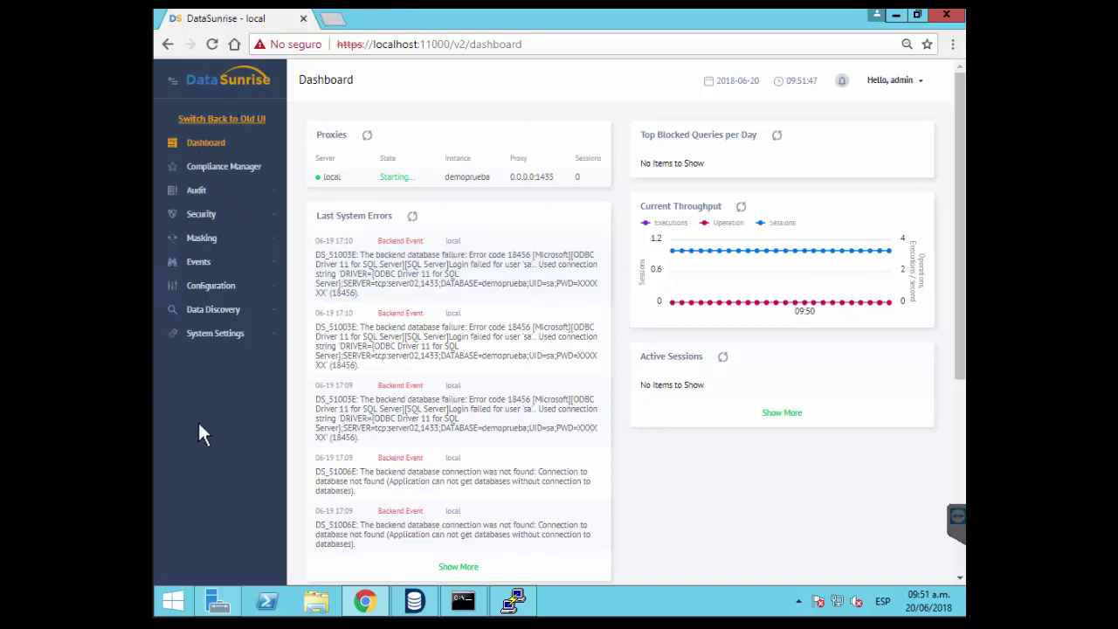
Start a new rule in the audit rules section
click(197, 193)
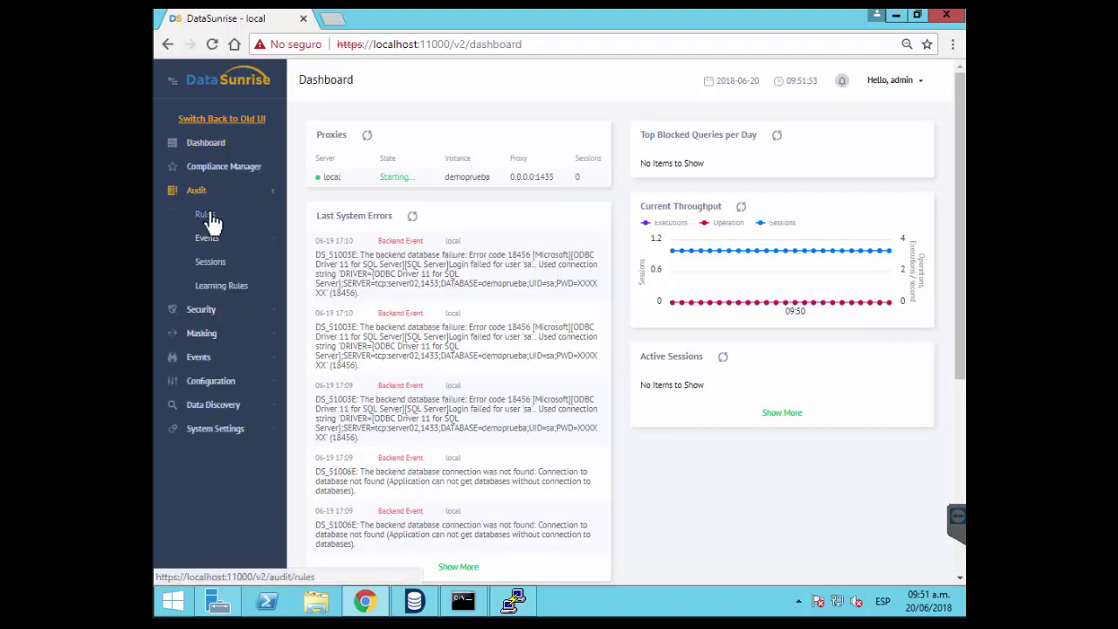
click(211, 223)
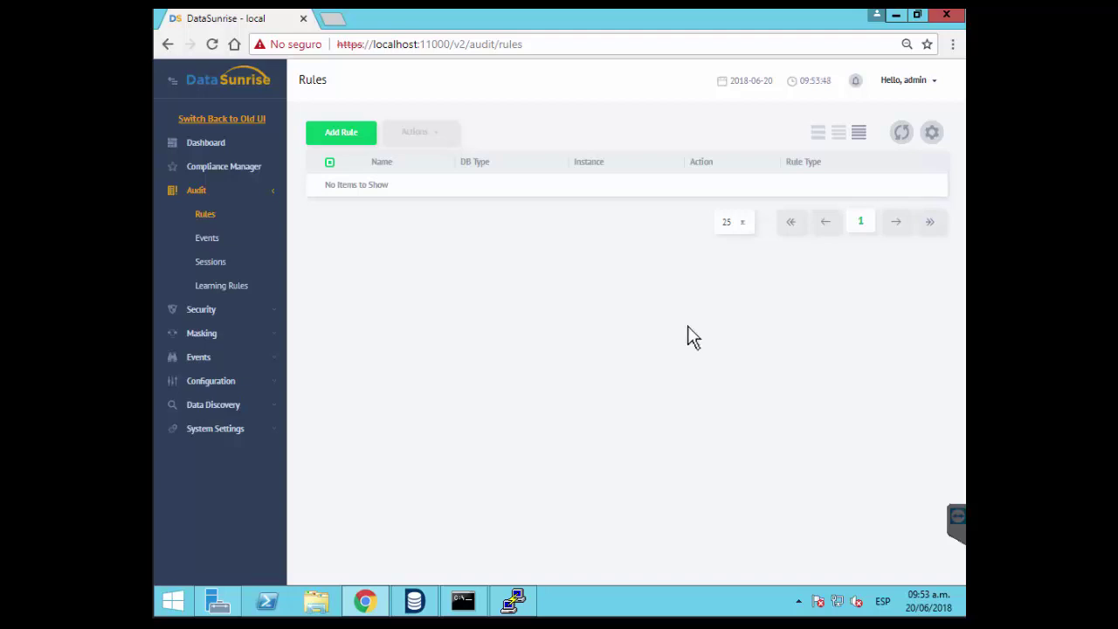
click(339, 136)
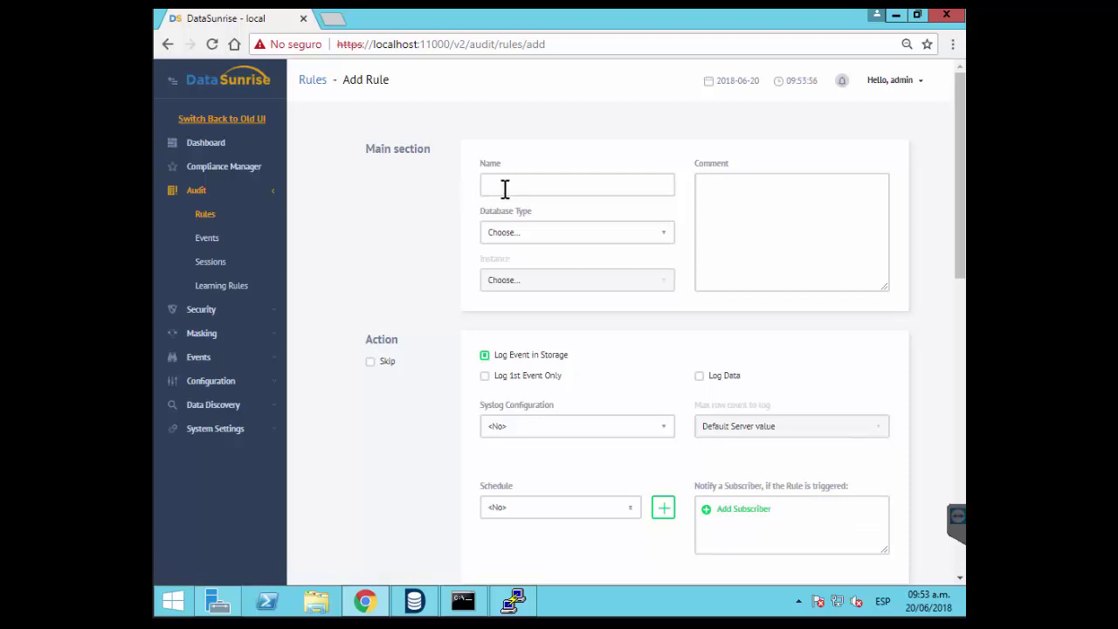
click(511, 184)
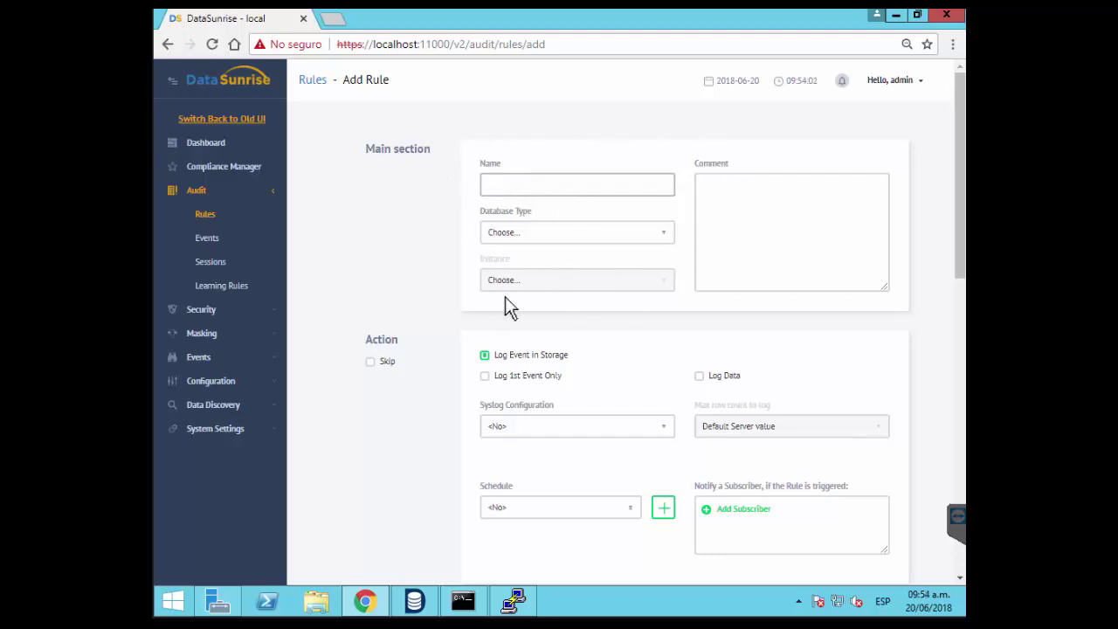
Look through the new rule form's action, session filter, statement filter and triggering threshold sections
scroll(402, 315, down, 1)
scroll(397, 298, down, 2)
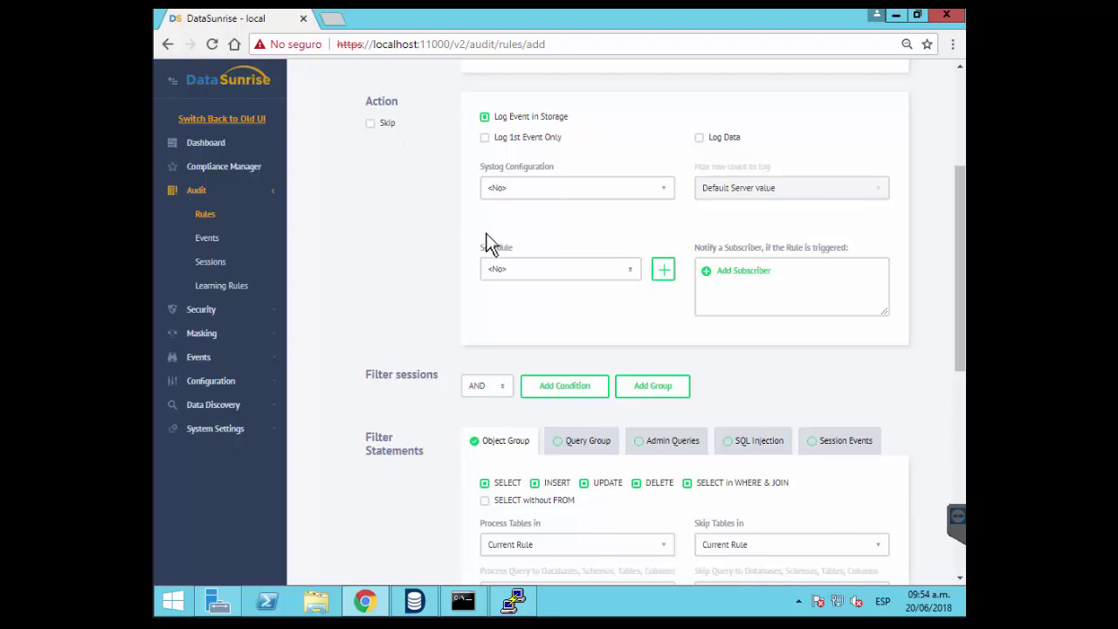
scroll(416, 282, down, 2)
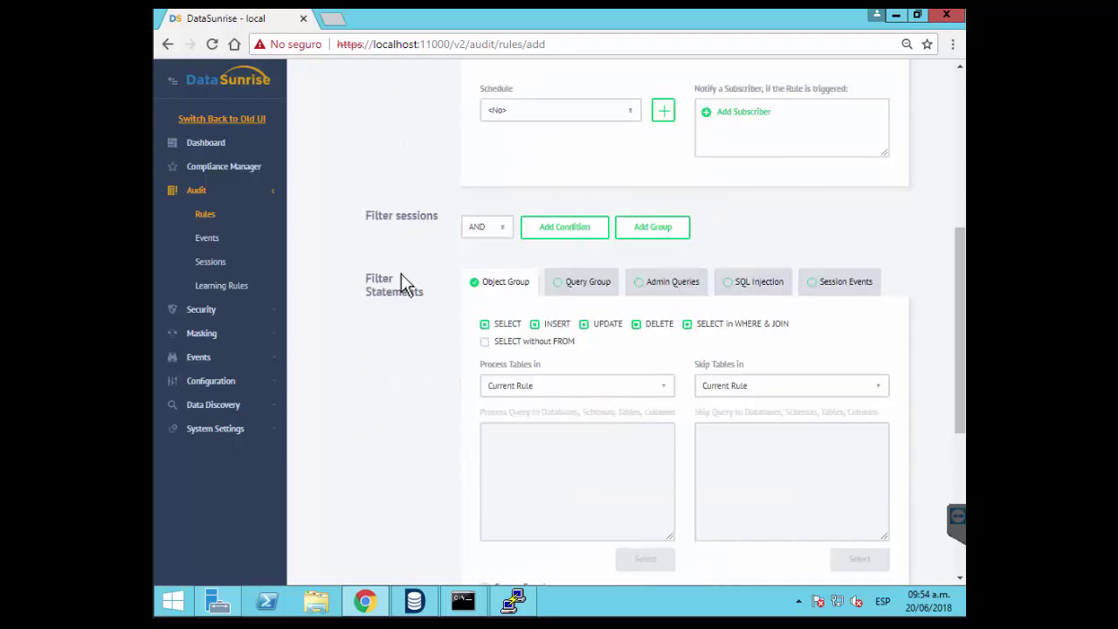
scroll(395, 276, down, 3)
scroll(391, 262, up, 1)
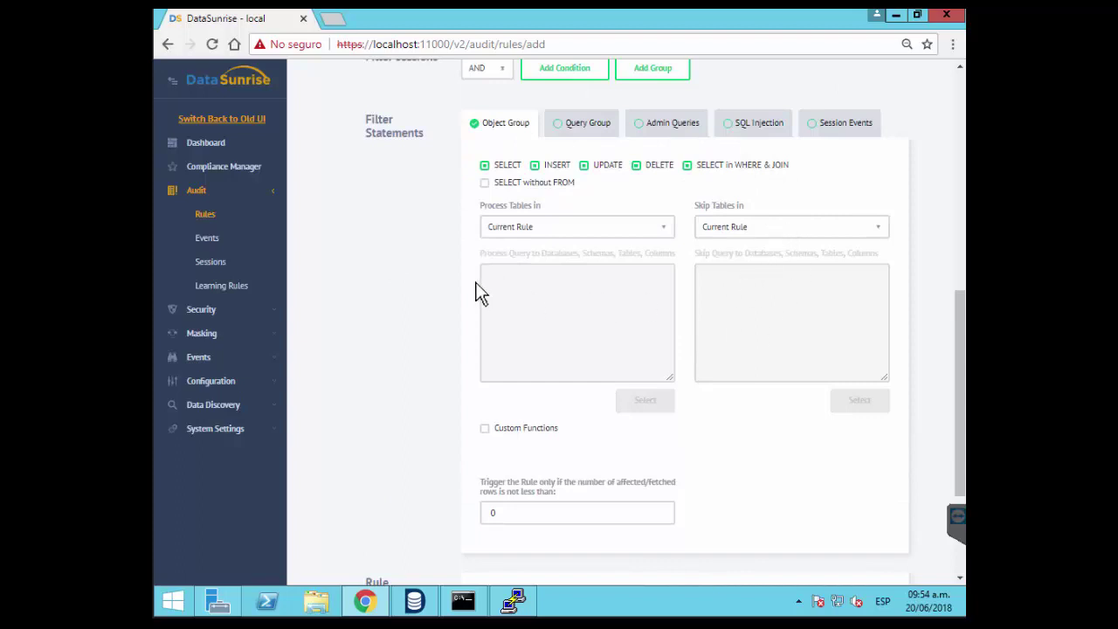
scroll(454, 341, down, 3)
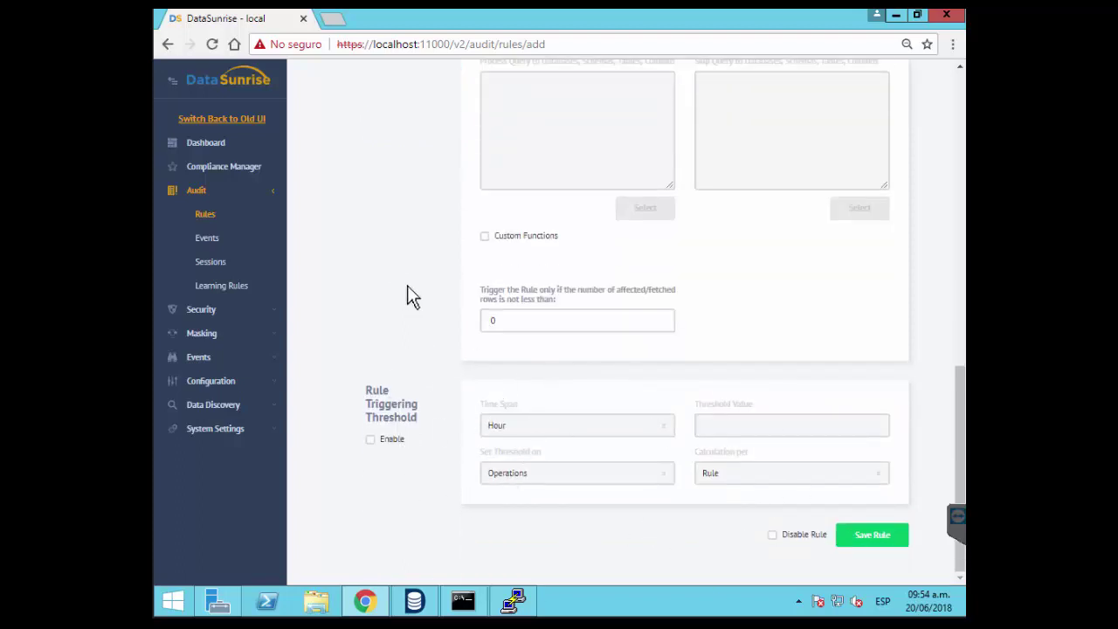
scroll(407, 286, up, 10)
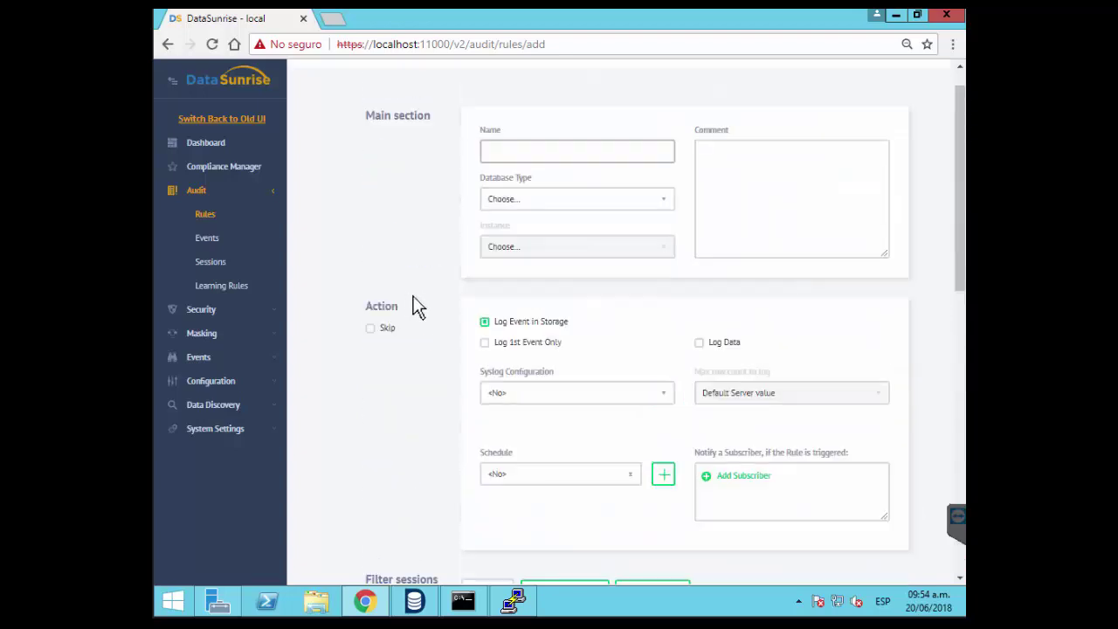
scroll(418, 301, up, 1)
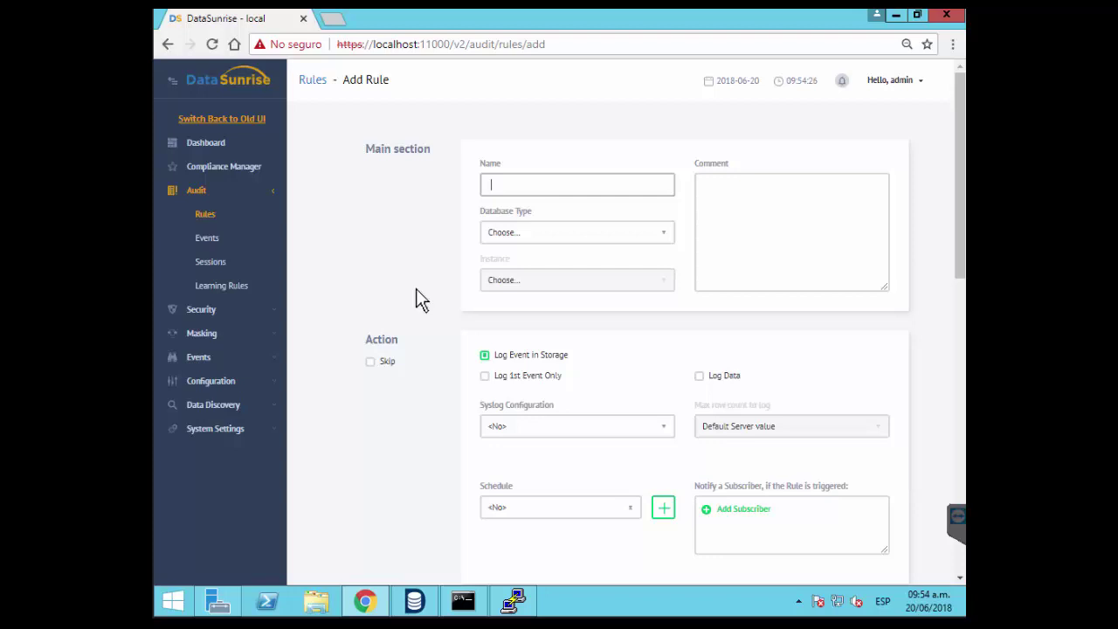
Name the rule Borrado and set its database type to MSSQL and its instance to demoprueba
text(Borrao)
click(633, 235)
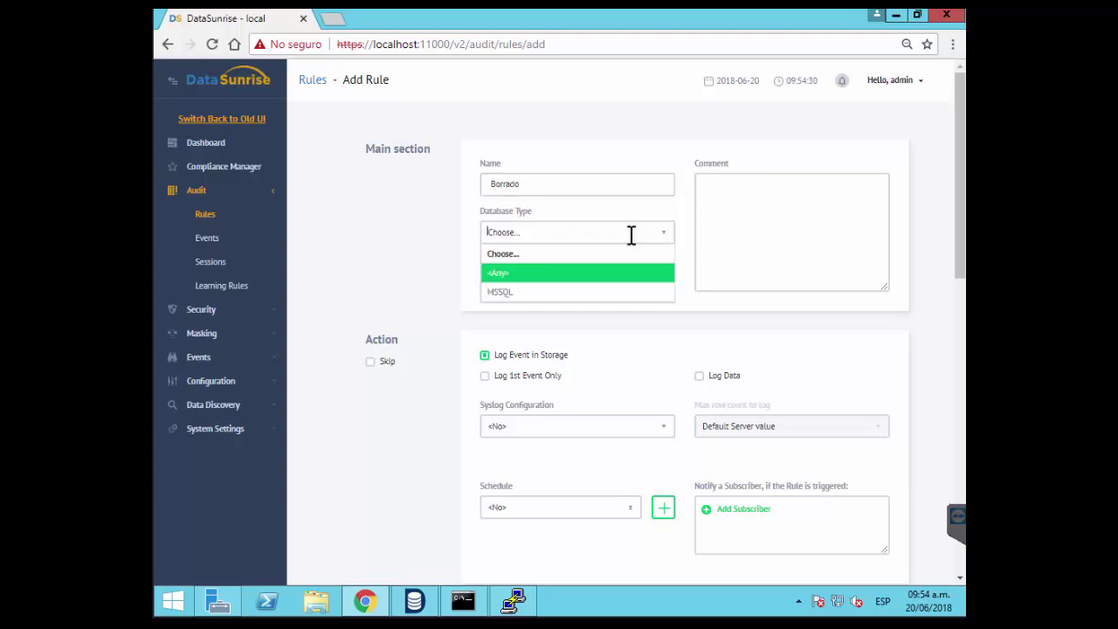
click(552, 304)
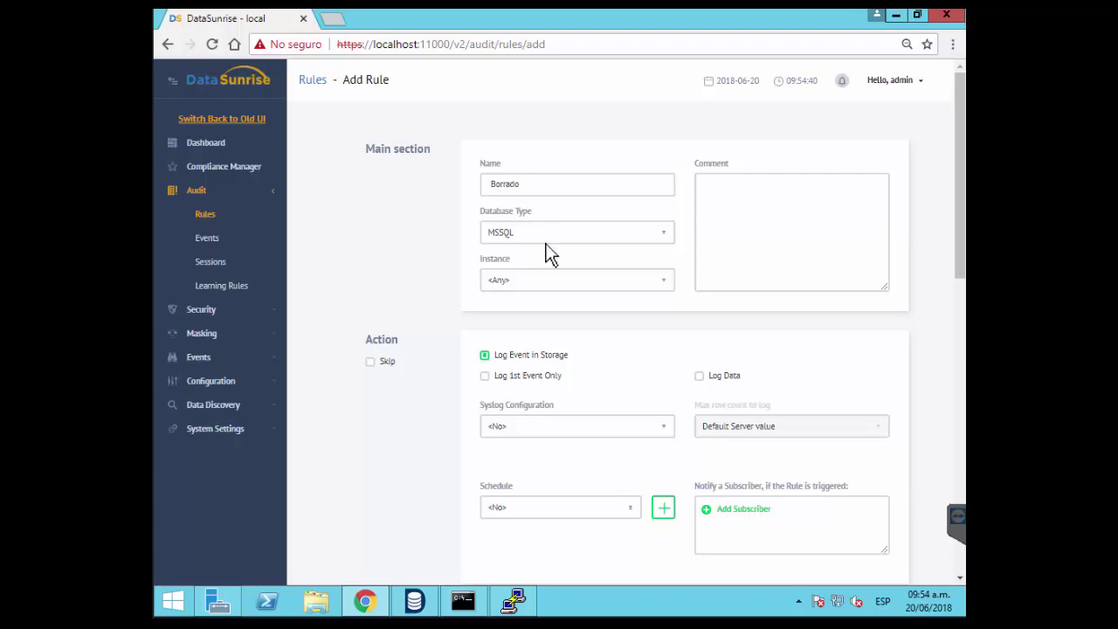
click(668, 284)
click(528, 341)
Enter the rule comment "Regla de auditoría y monitorización de borrado de registros."
click(849, 255)
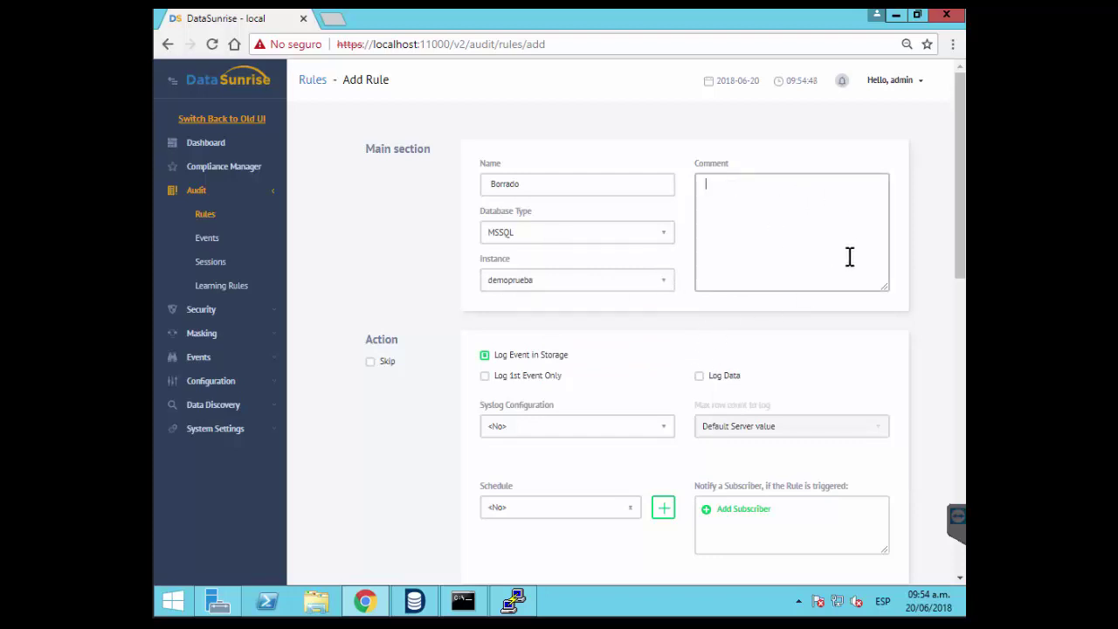
text(Regla de auditoría y monitori)
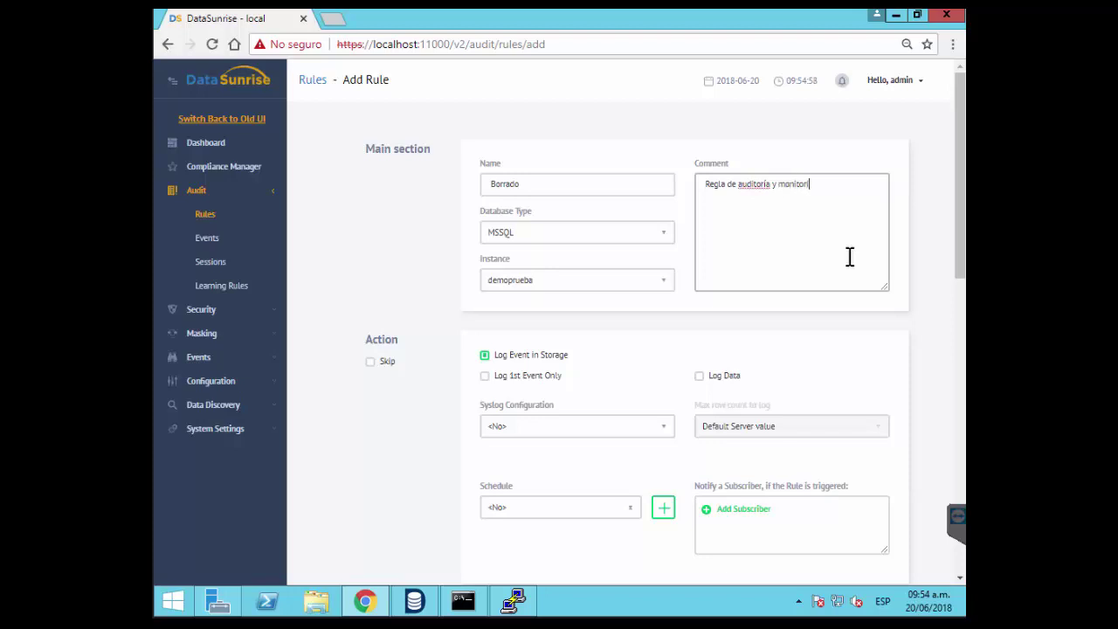
text(zación de borrado de)
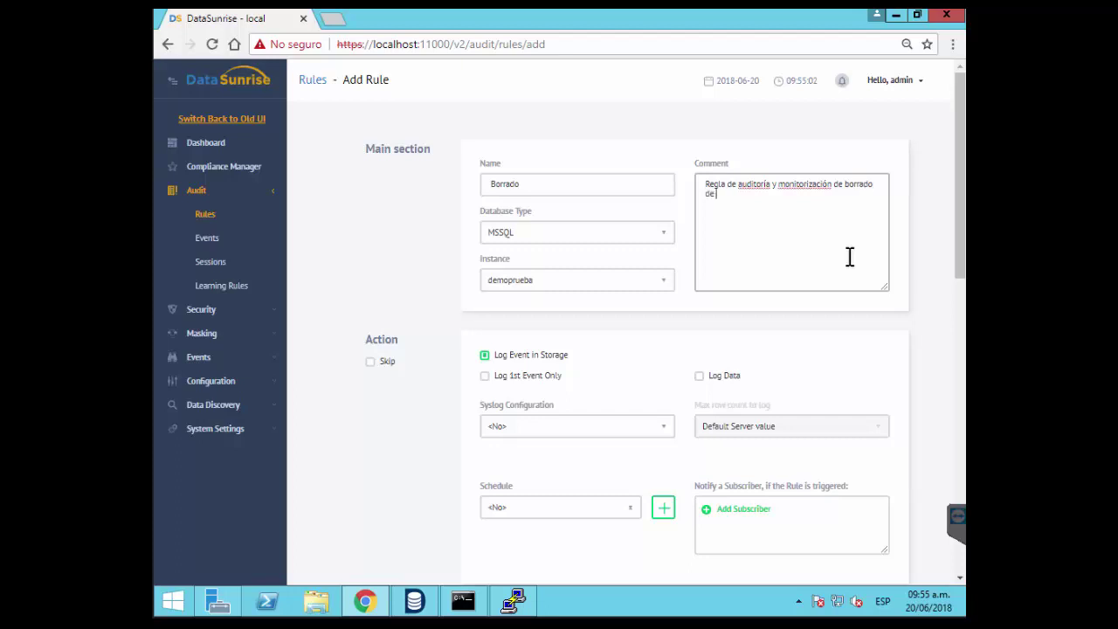
text( registros.)
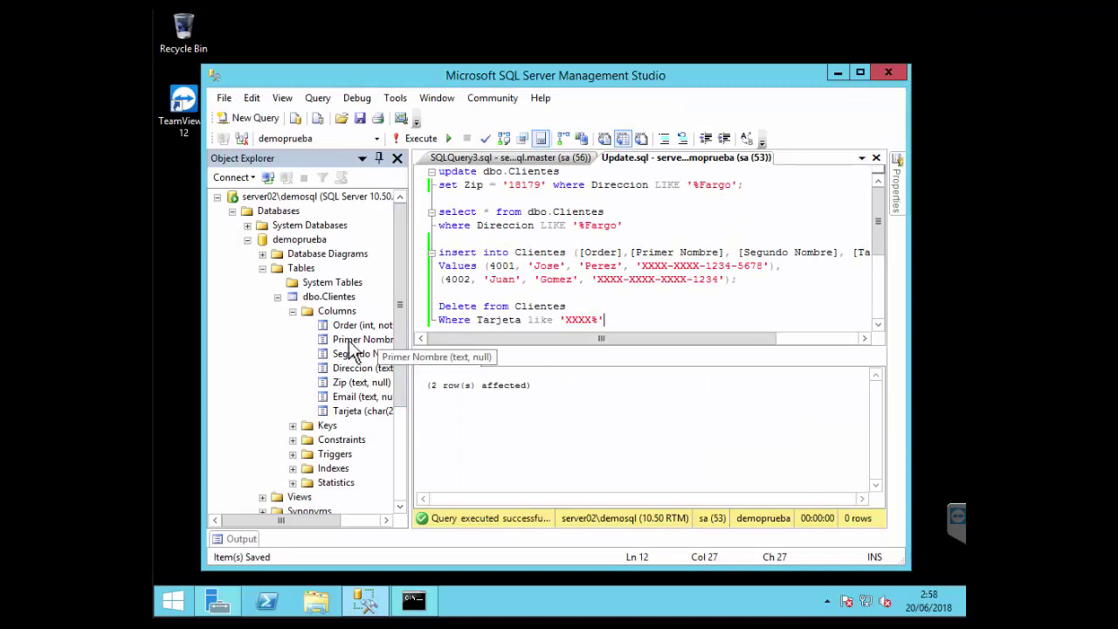
Inspect the demoprueba database in SQL Server Management Studio, collapsing its Columns folder and the database node
click(293, 312)
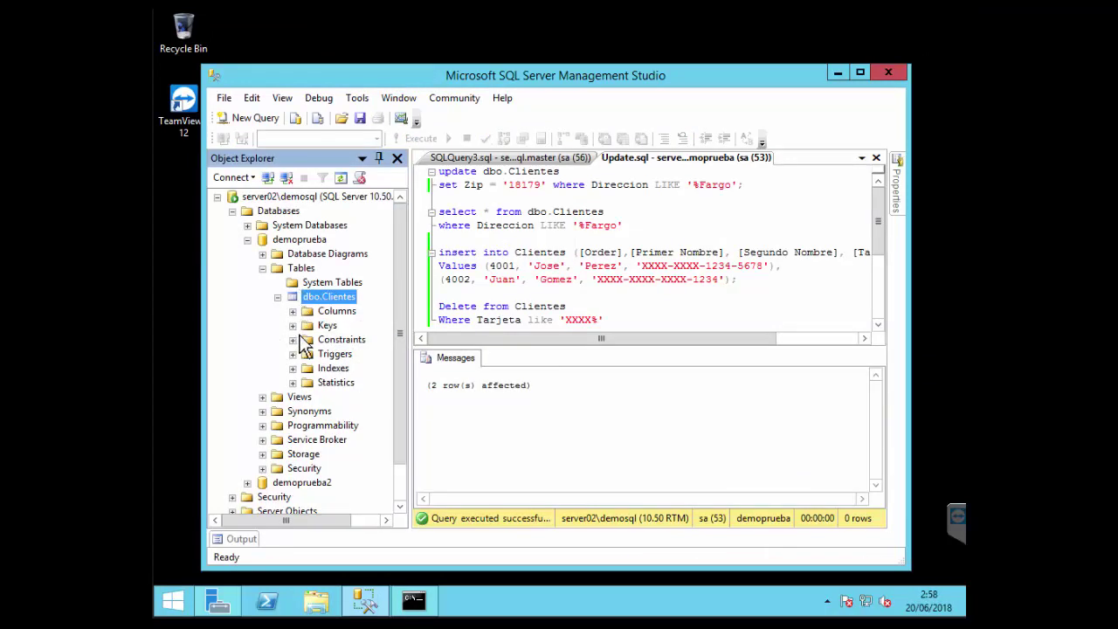
click(302, 239)
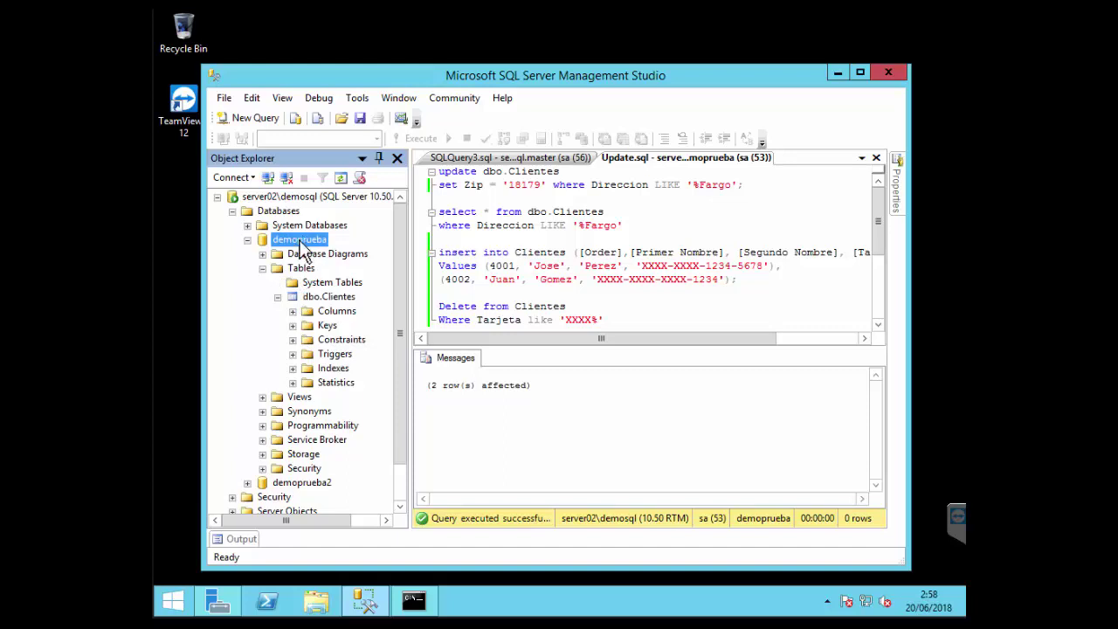
click(248, 240)
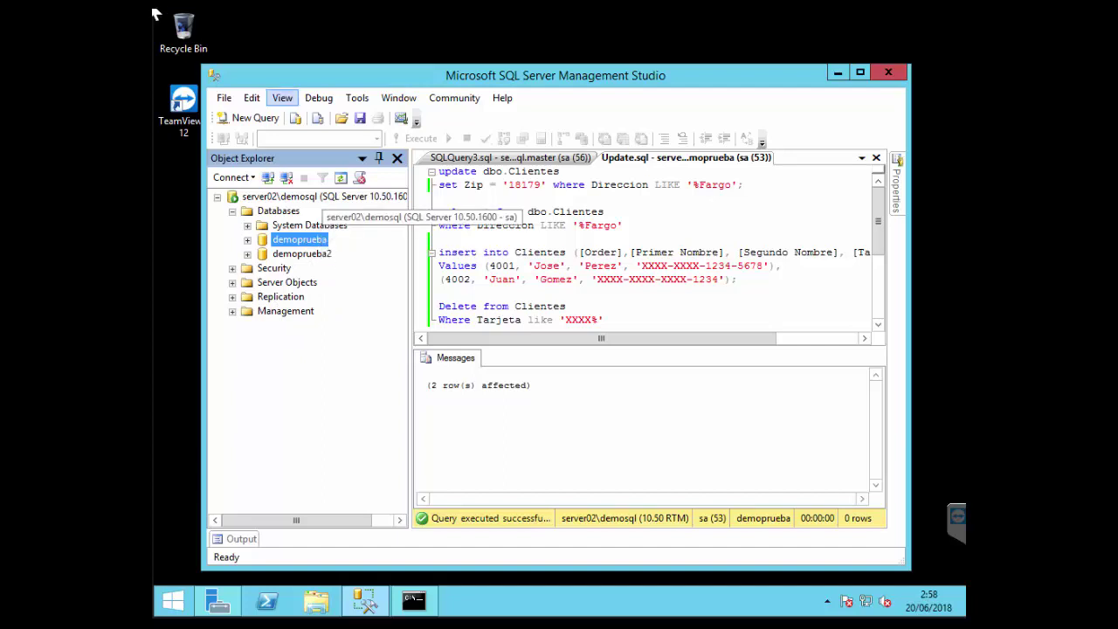
drag(523, 77, 509, 73)
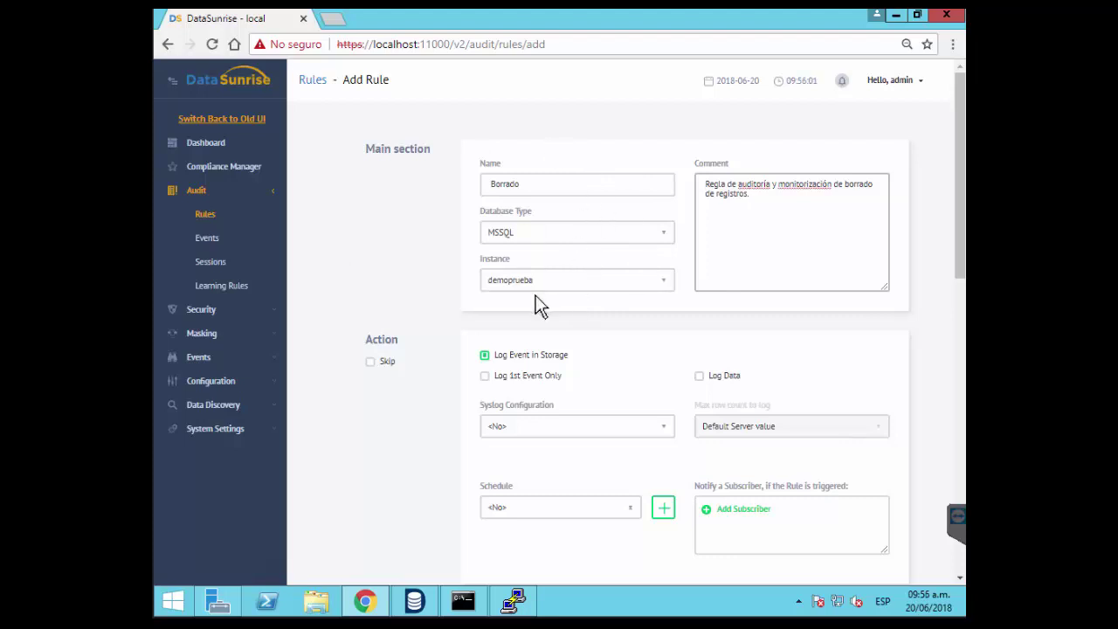
Try the Skip option in the rule's Action section and turn it back off
scroll(583, 318, down, 2)
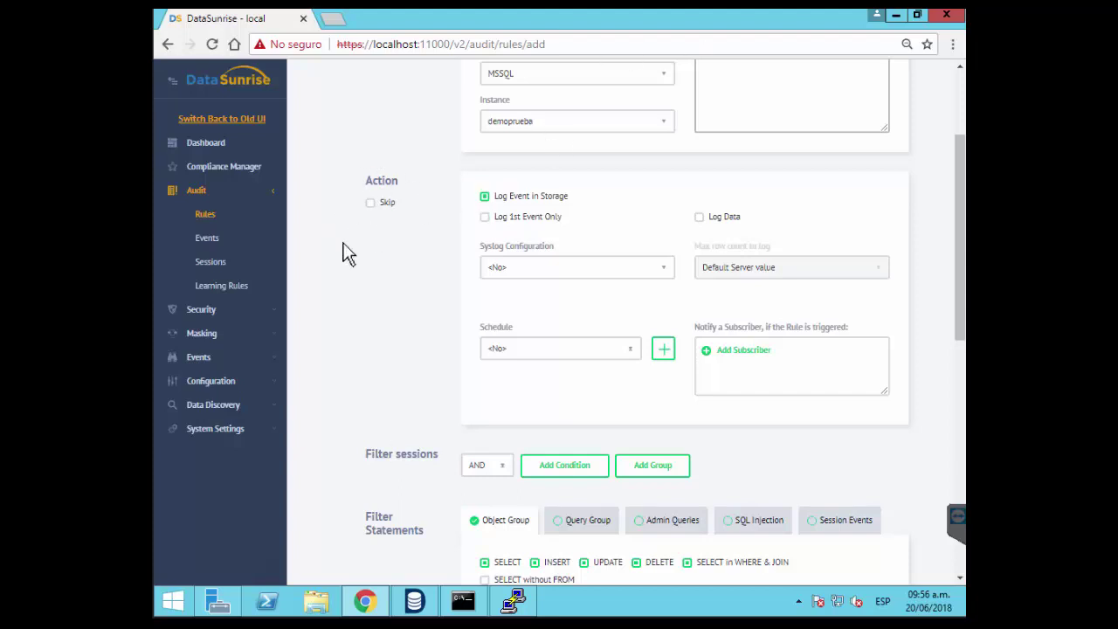
click(371, 204)
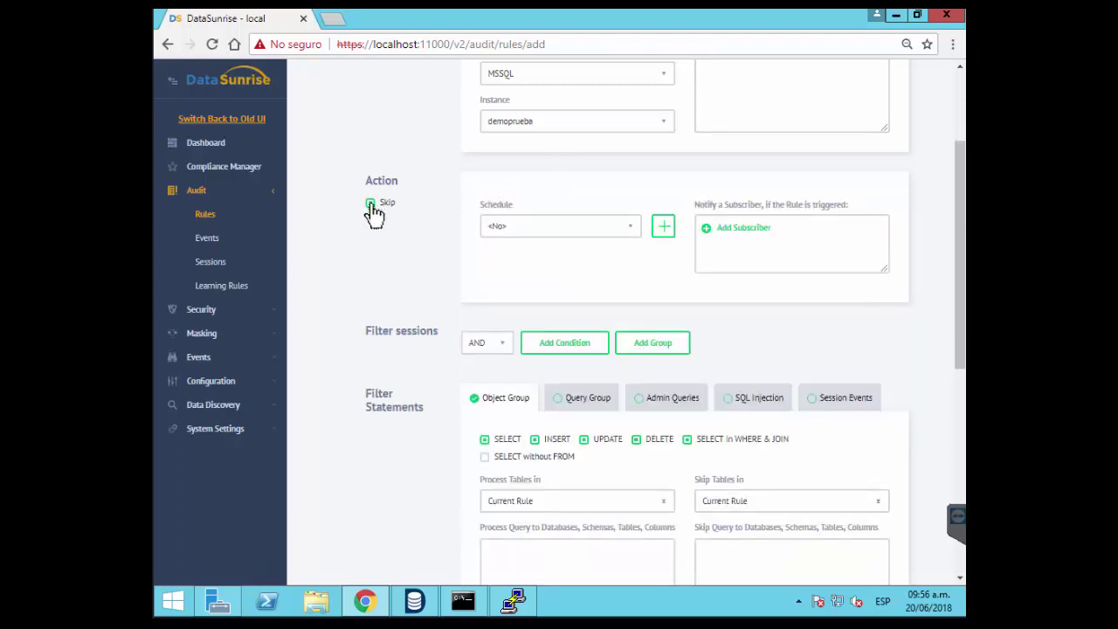
click(372, 207)
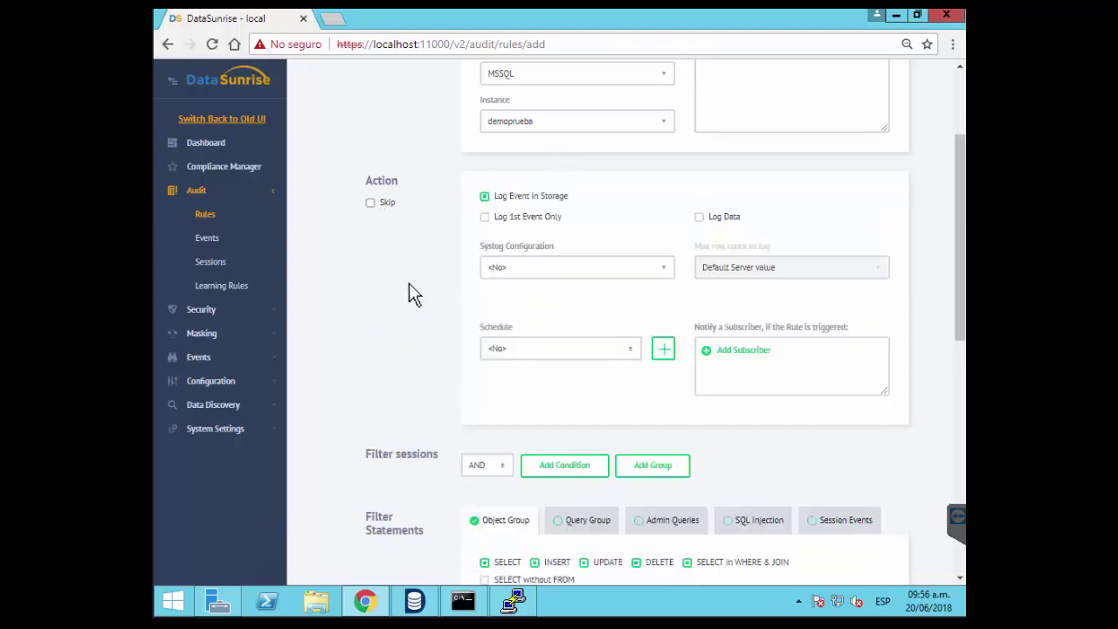
Try the Syslog option for the rule's syslog configuration and return it to <No>
scroll(566, 367, down, 1)
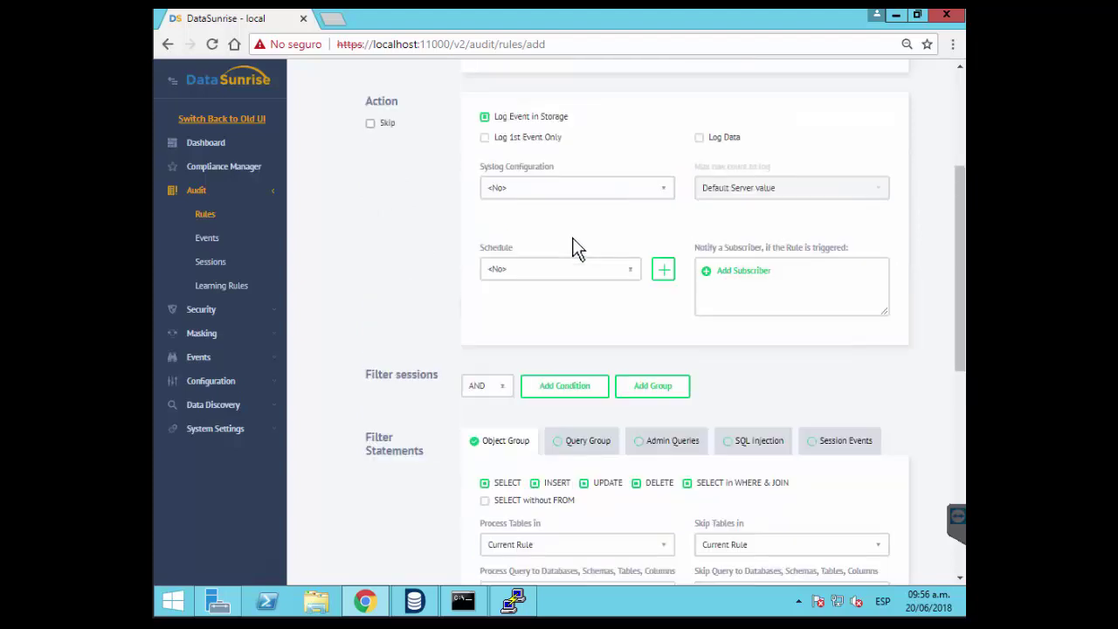
click(669, 194)
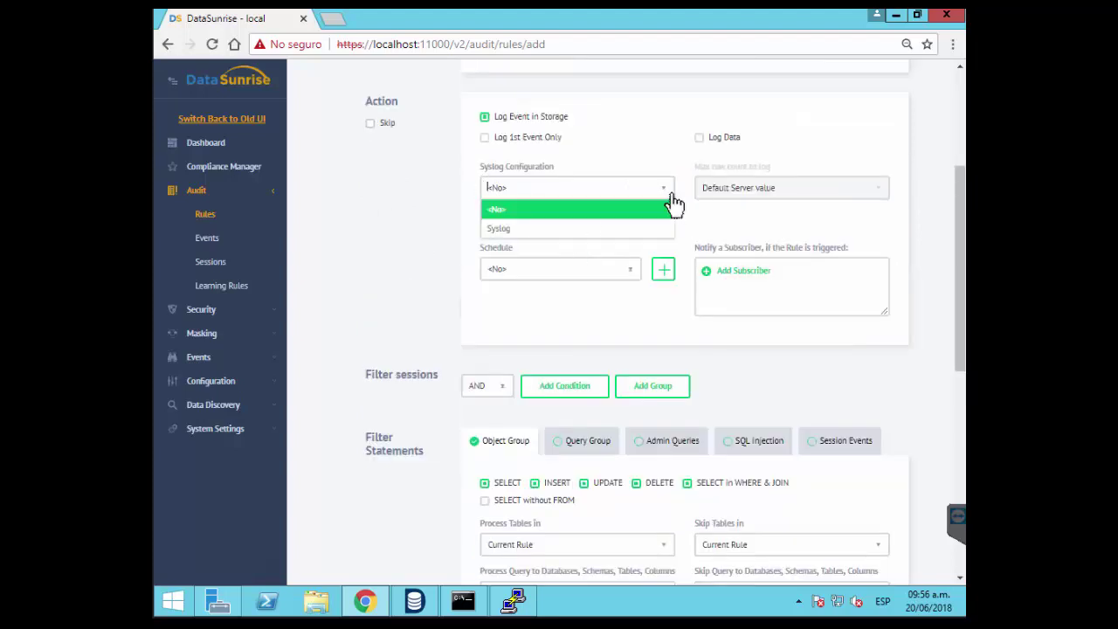
click(532, 229)
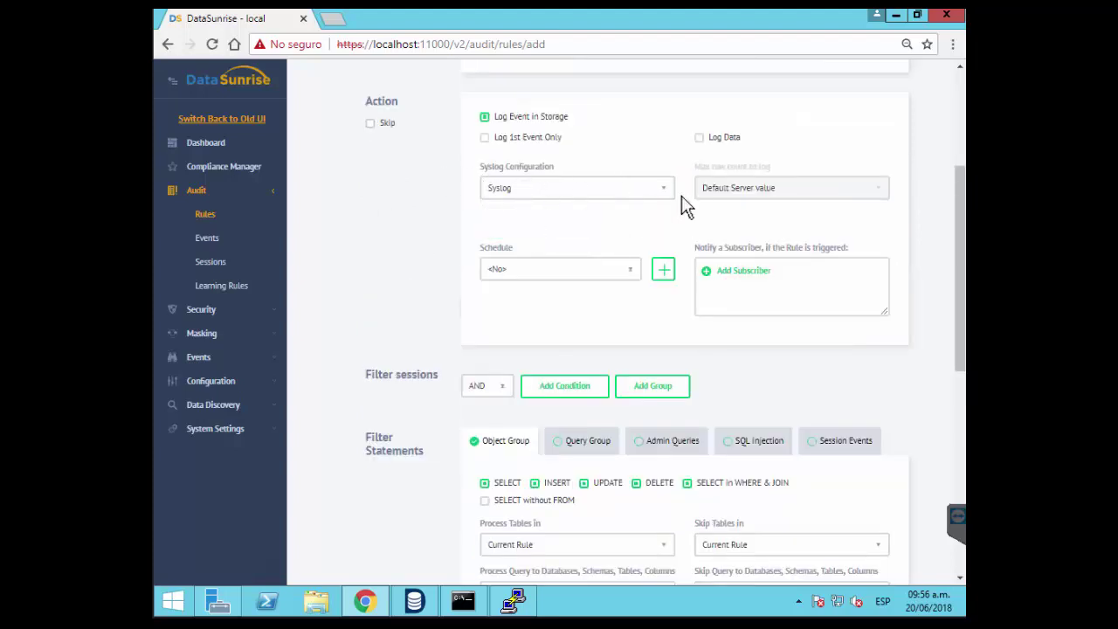
click(664, 191)
click(516, 209)
Create a new schedule for the rule and name it Hoy
click(661, 276)
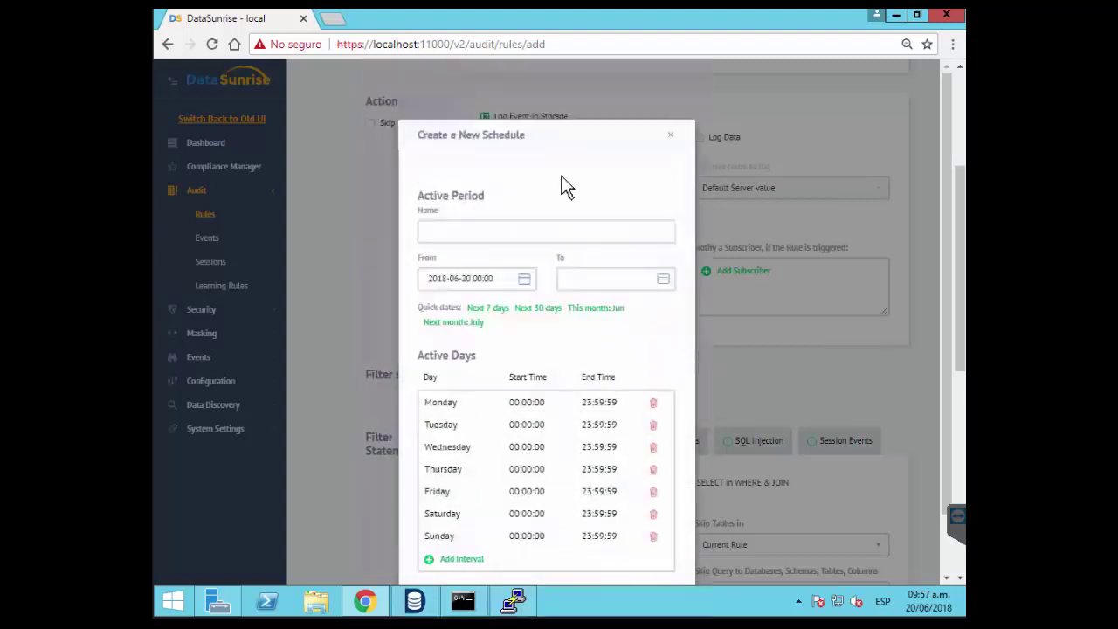
scroll(612, 253, down, 1)
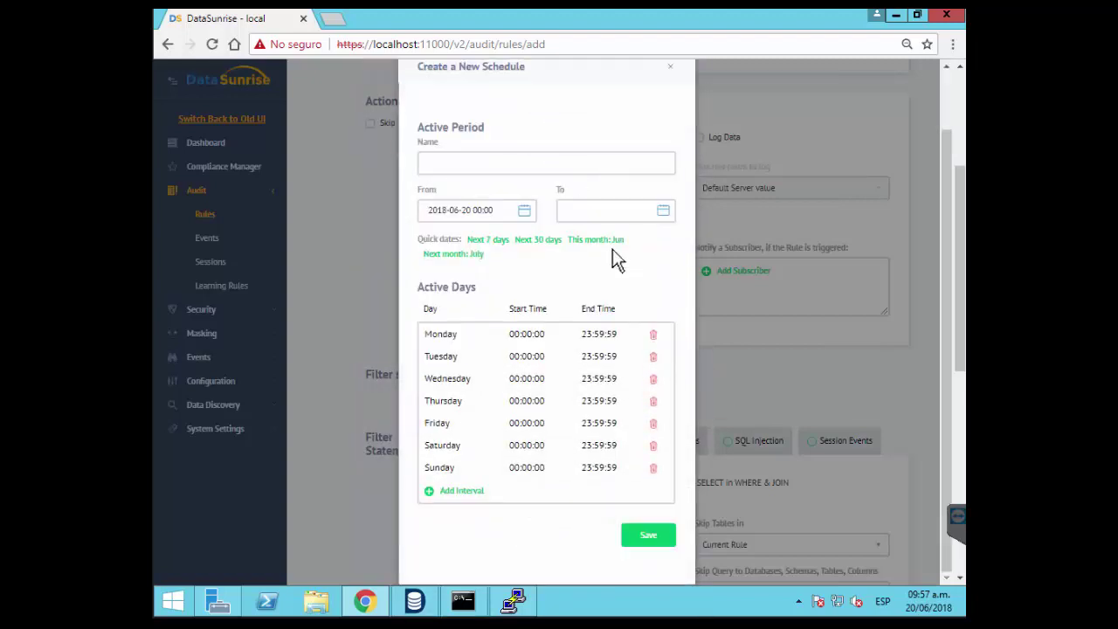
scroll(592, 279, up, 1)
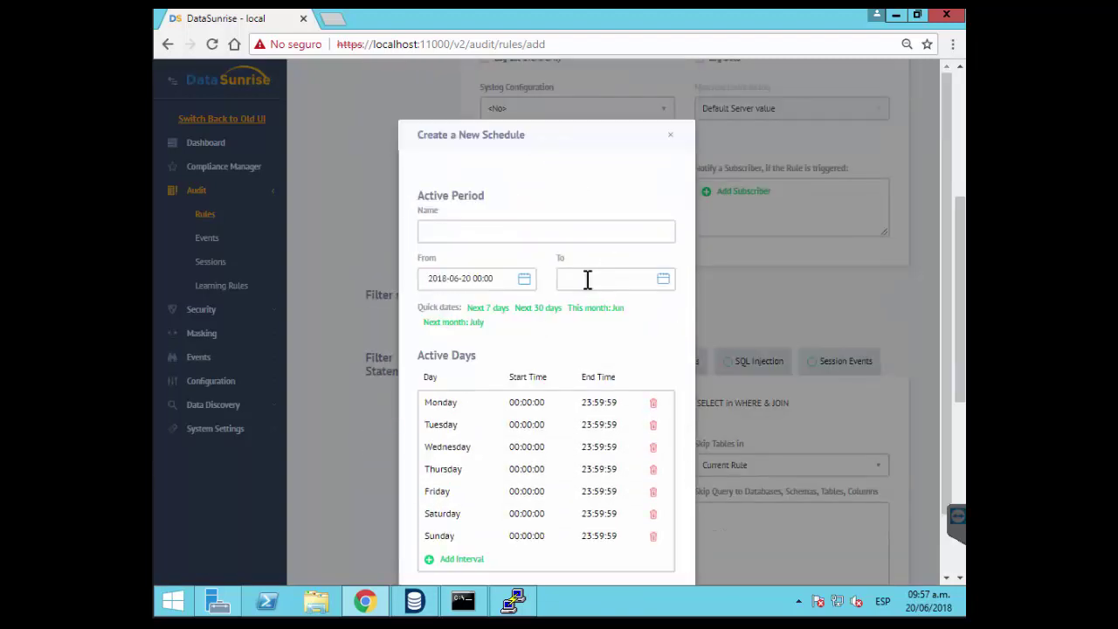
click(538, 232)
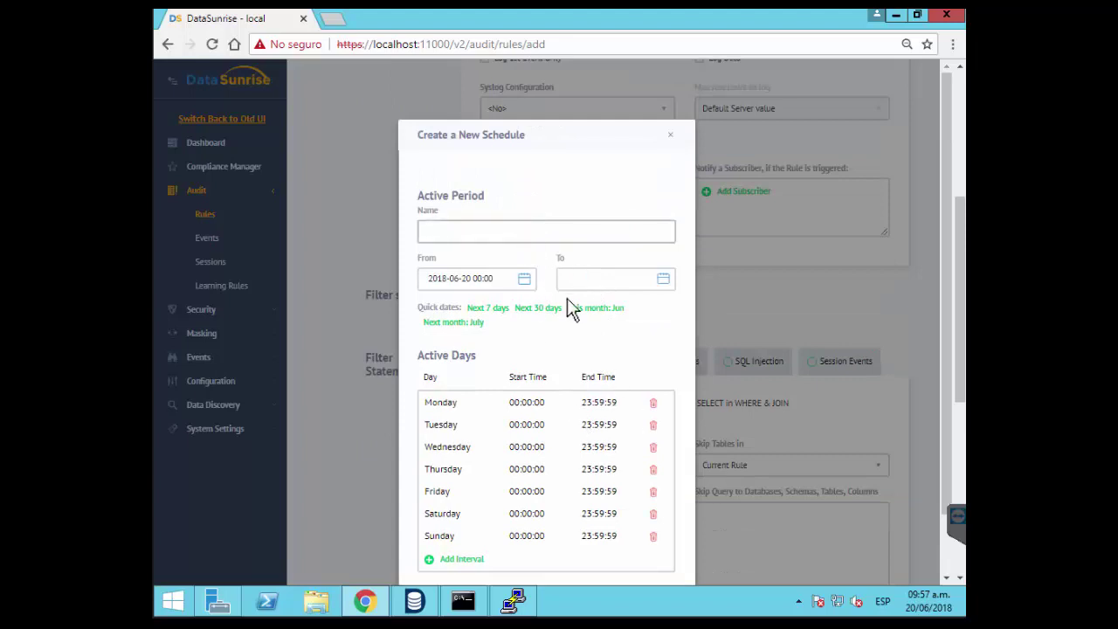
scroll(566, 297, down, 1)
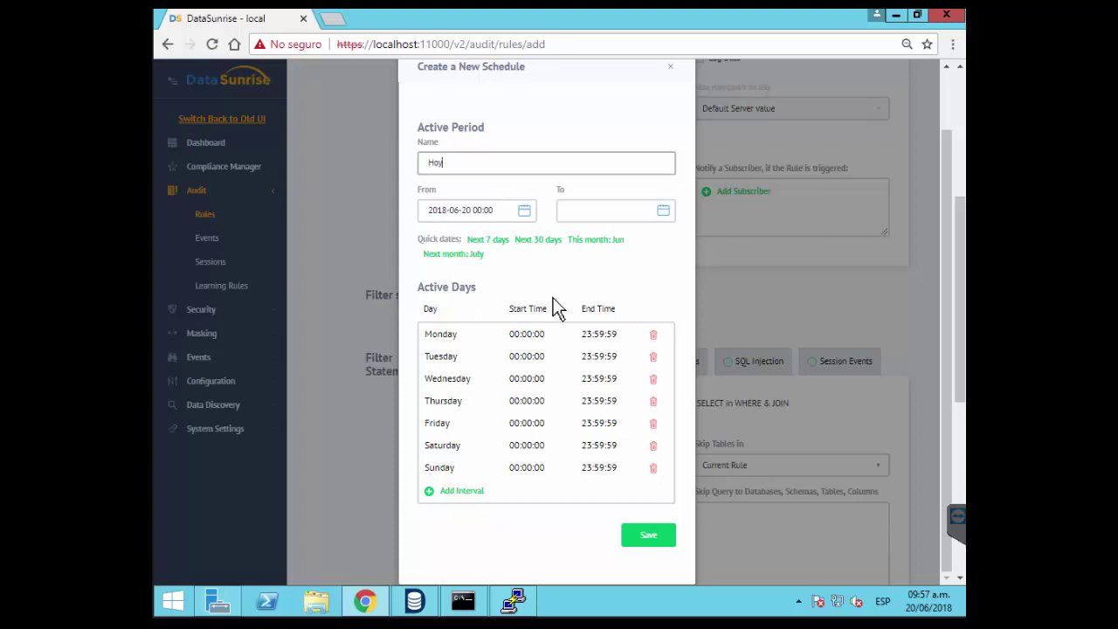
click(664, 211)
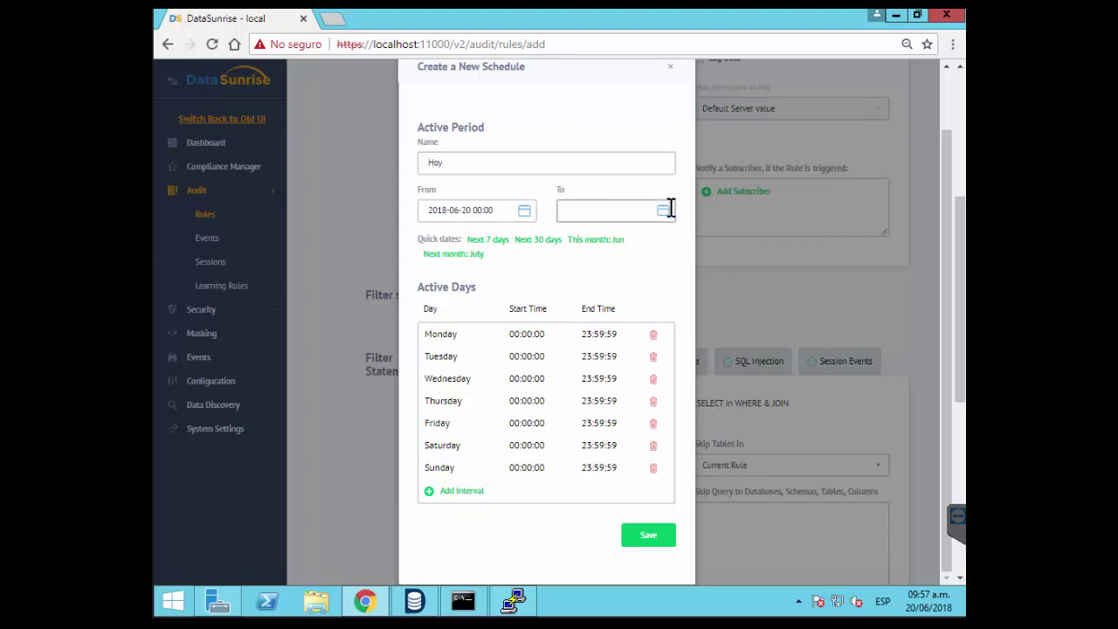
click(663, 213)
click(664, 212)
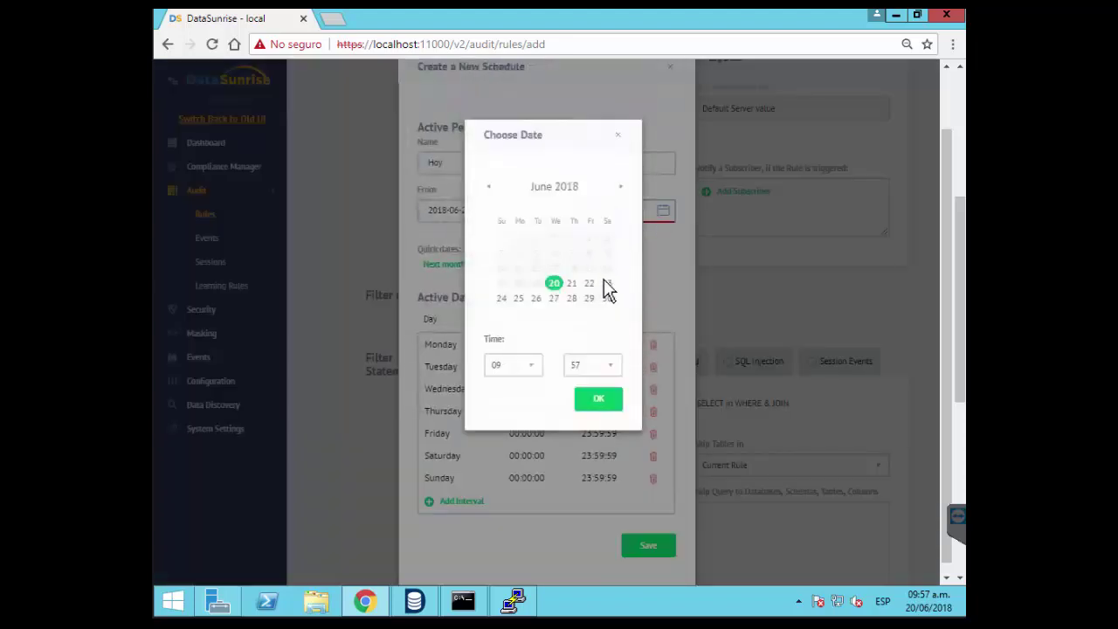
click(555, 284)
click(598, 398)
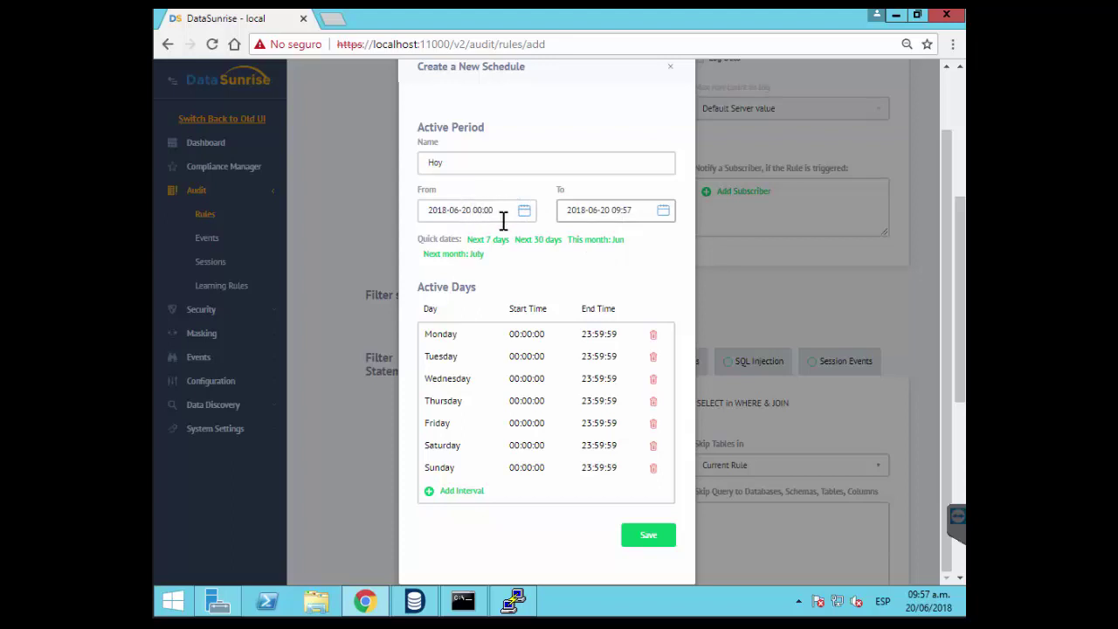
click(662, 212)
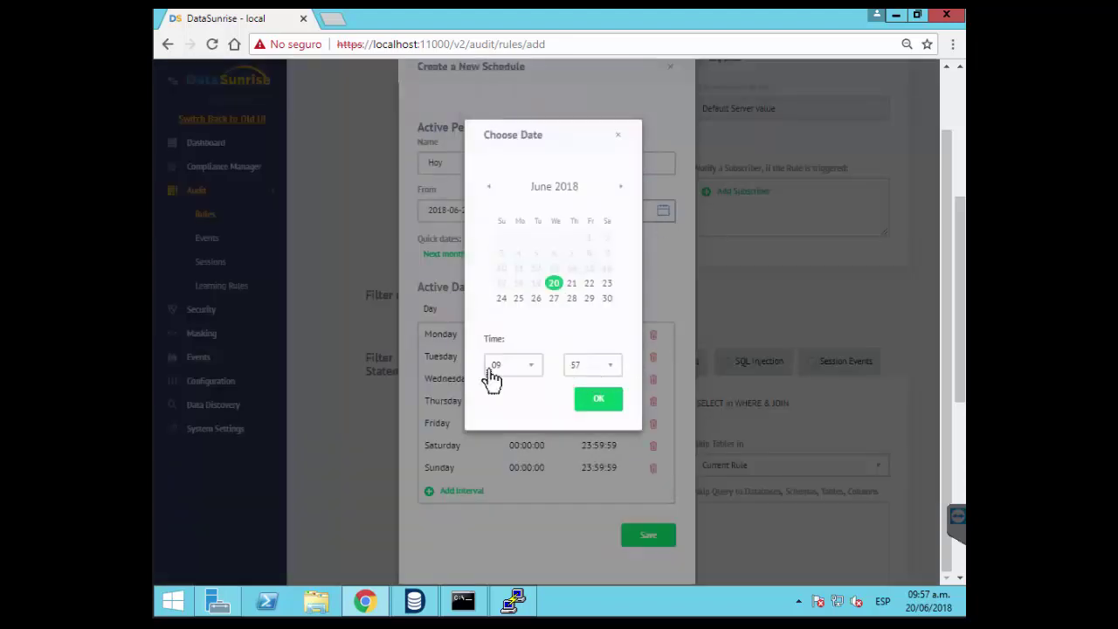
click(531, 366)
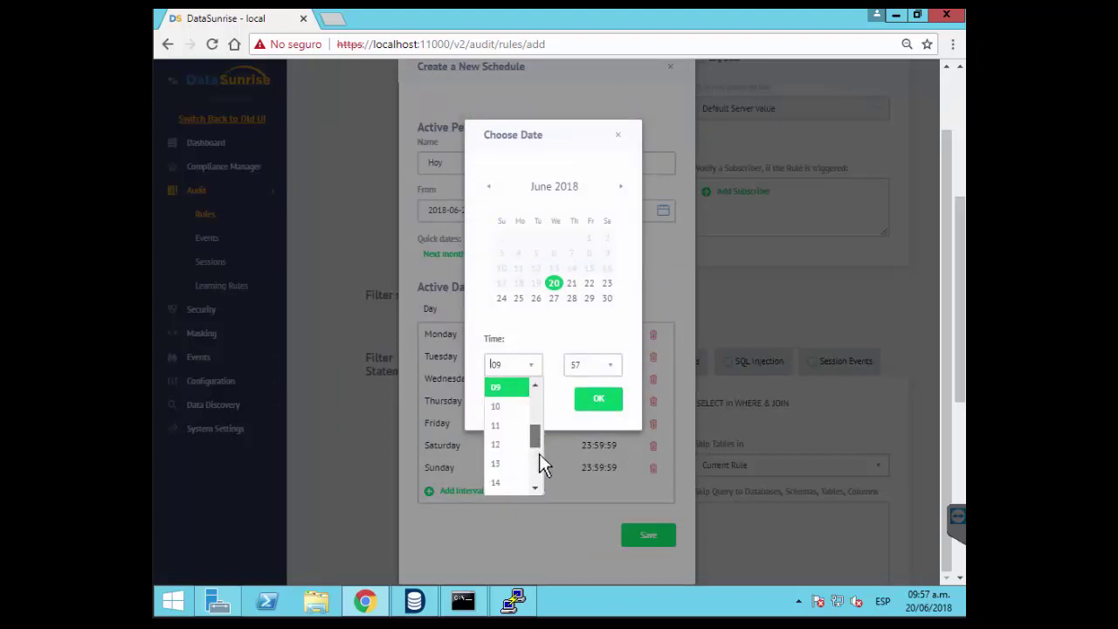
drag(539, 454, 537, 475)
click(511, 487)
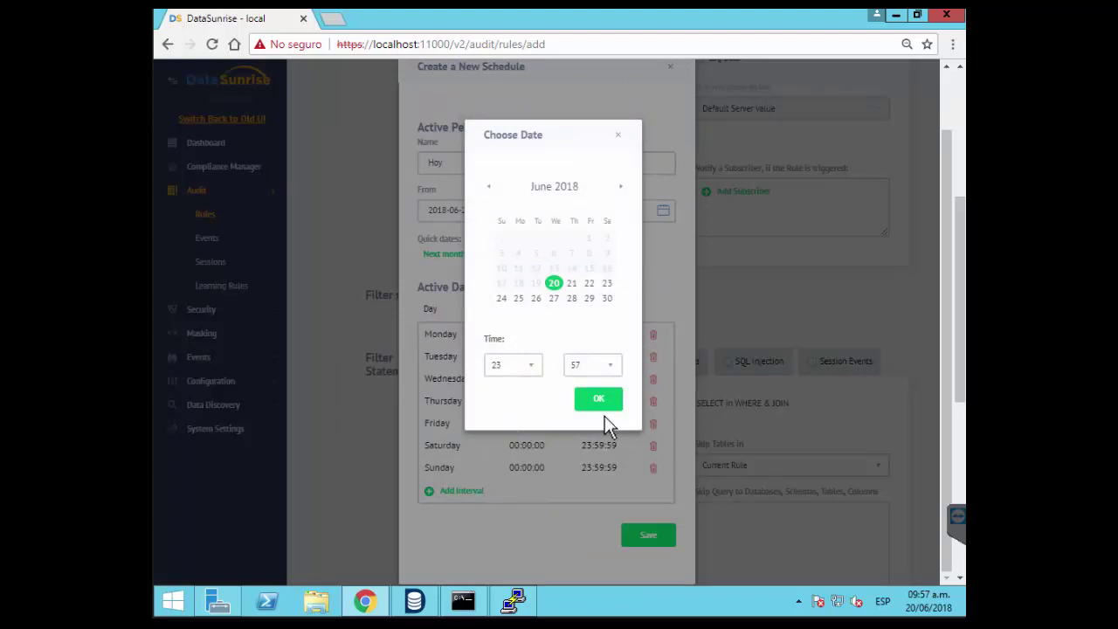
click(611, 366)
scroll(599, 471, down, 2)
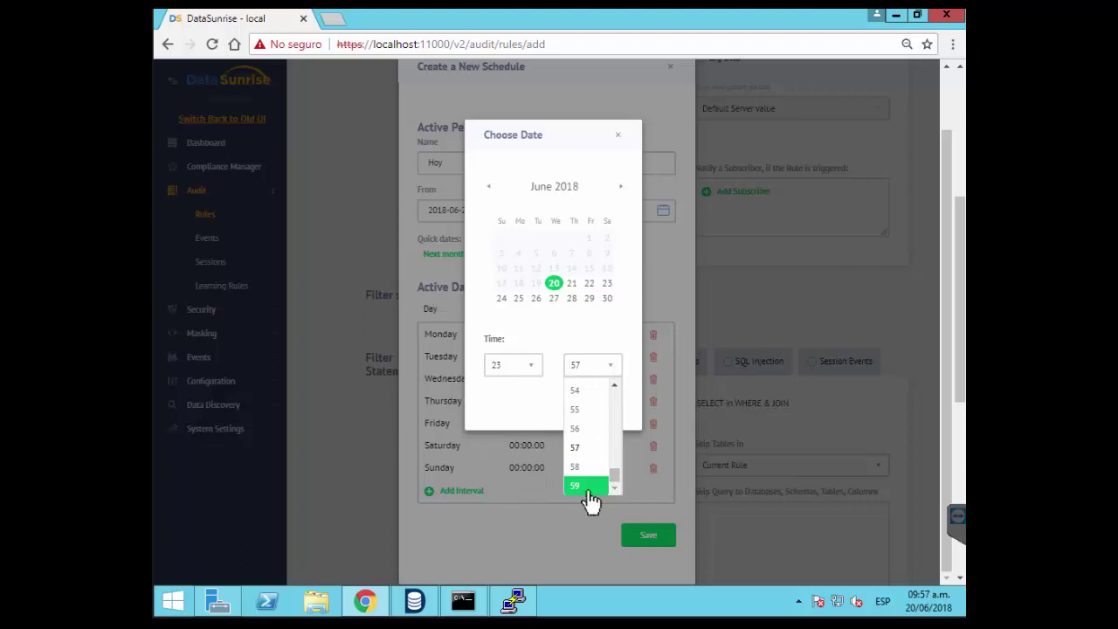
click(589, 487)
click(598, 400)
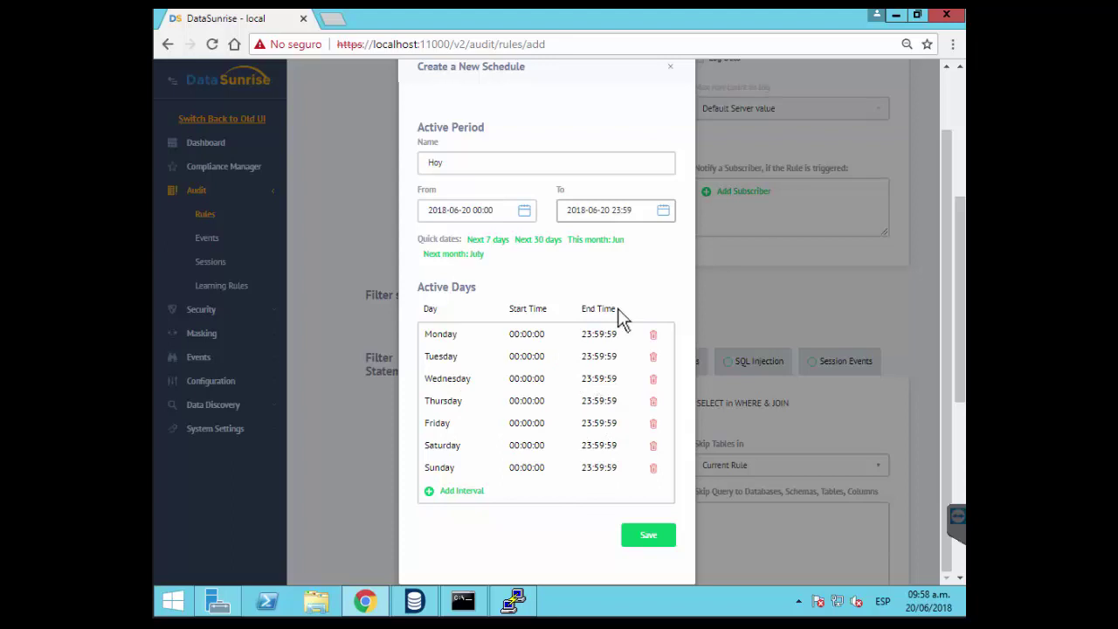
Save the new schedule and assign Hoy as the rule's schedule
click(649, 536)
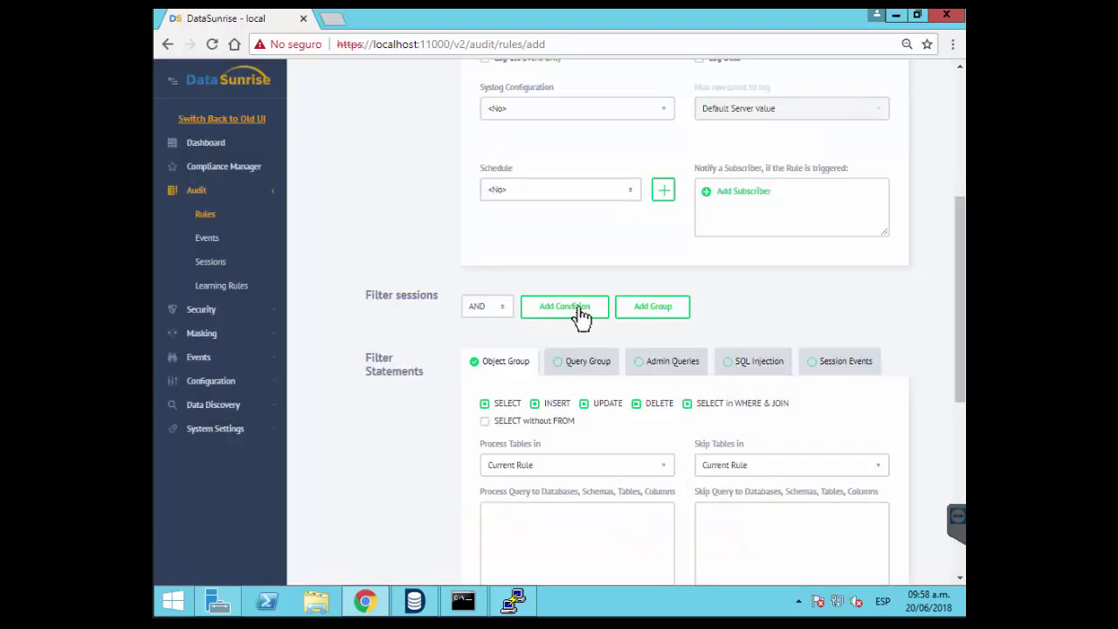
click(632, 191)
click(513, 252)
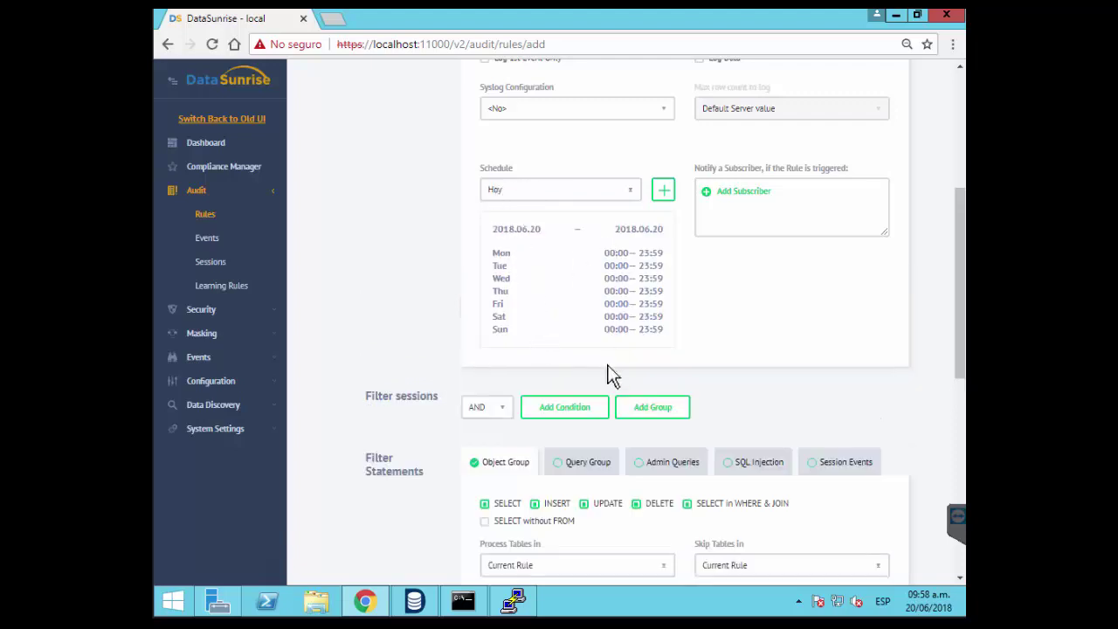
drag(497, 229, 669, 240)
click(738, 294)
View the list of subscribers that can be notified when the rule is triggered, and close it
scroll(753, 219, up, 1)
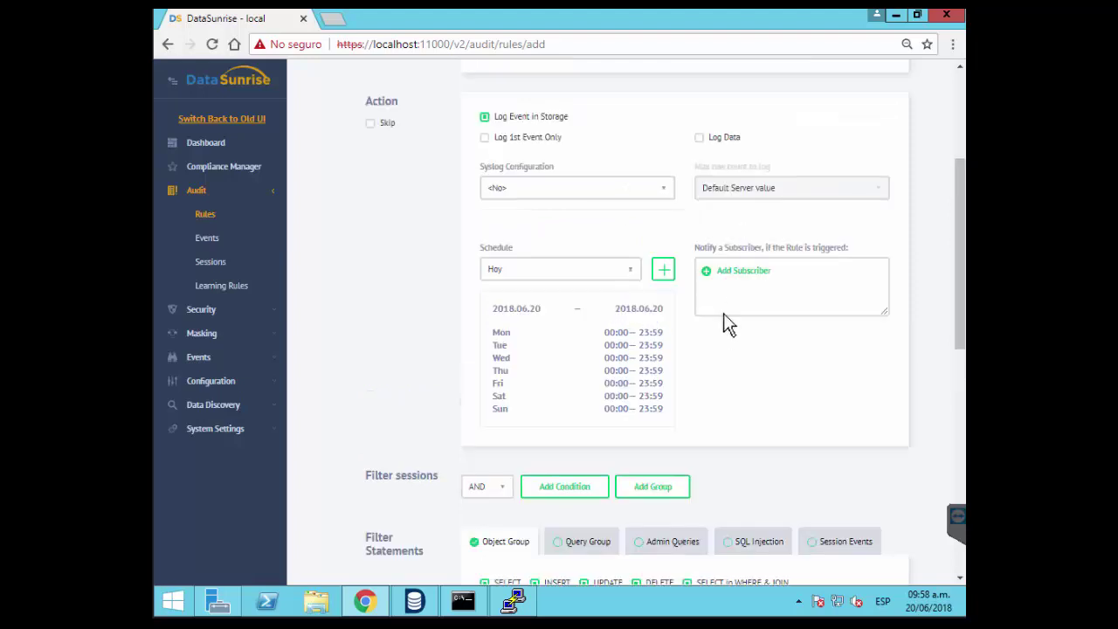
click(738, 272)
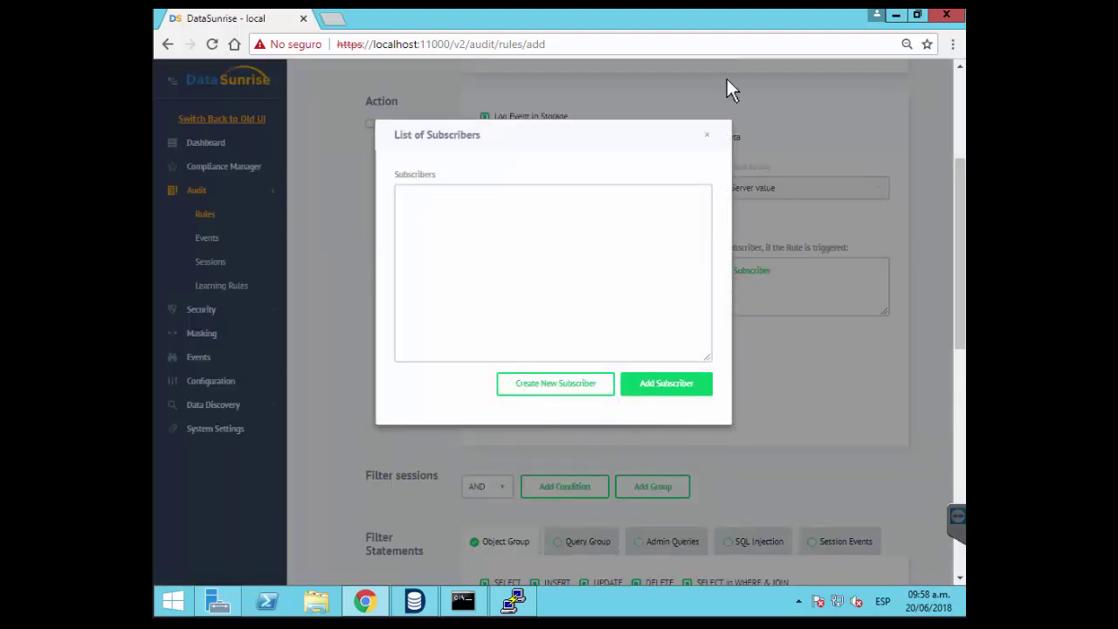
click(706, 135)
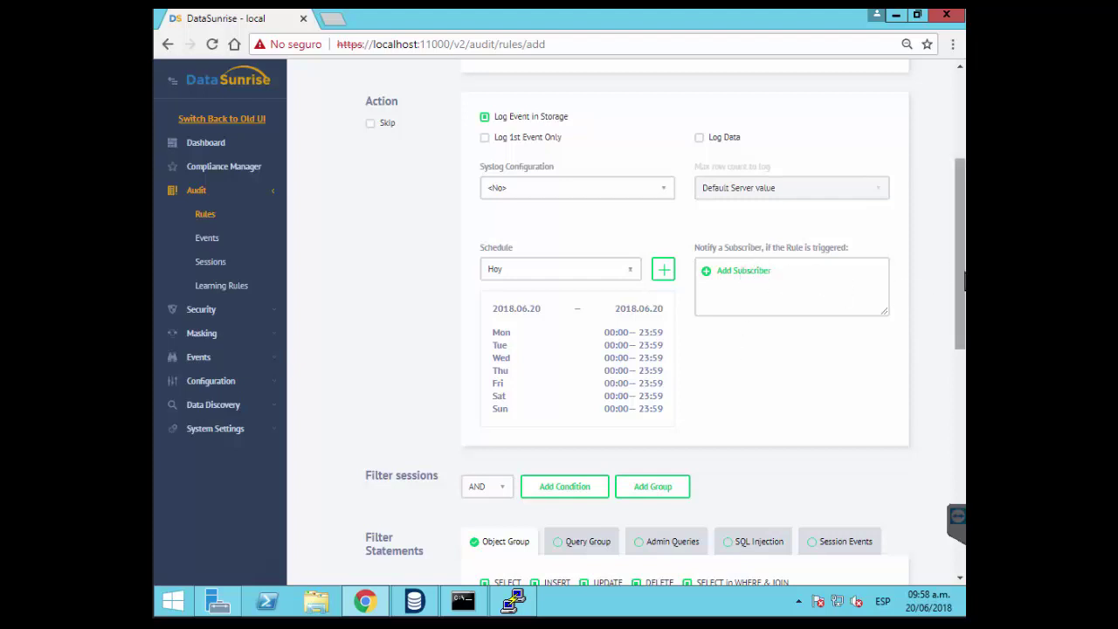
Add a session filter condition to the rule and set its parameter to DB User
drag(957, 276, 954, 401)
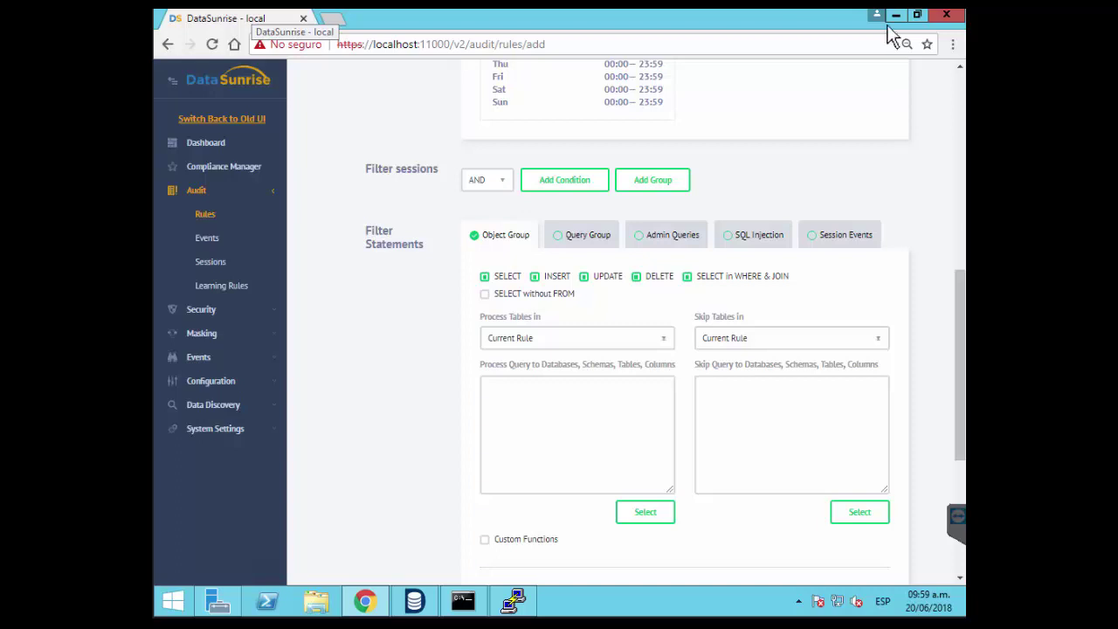
click(564, 182)
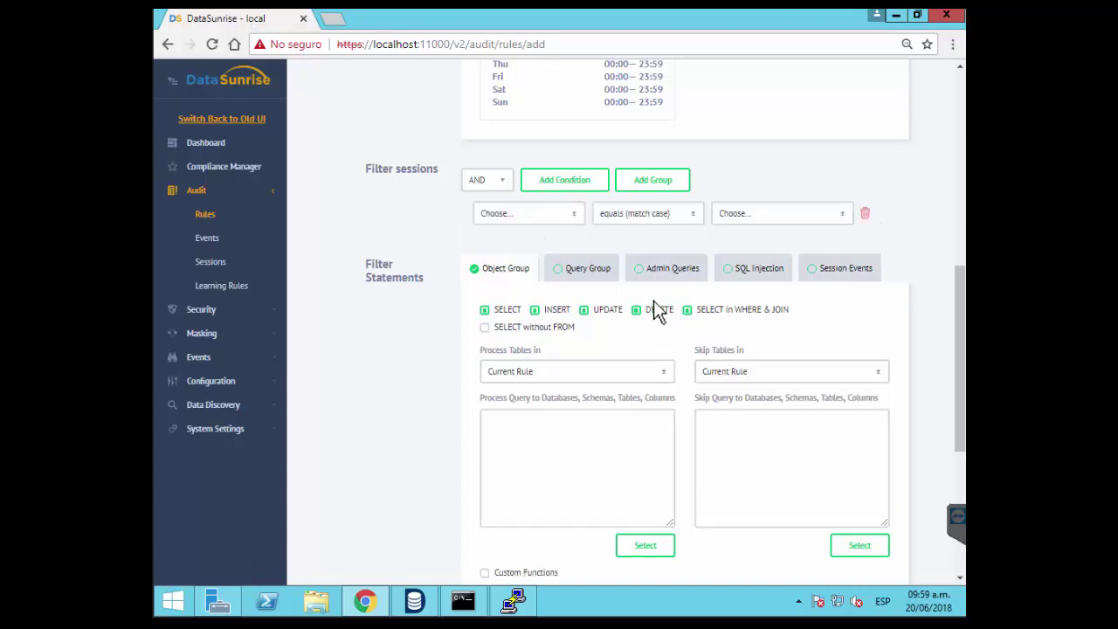
click(577, 222)
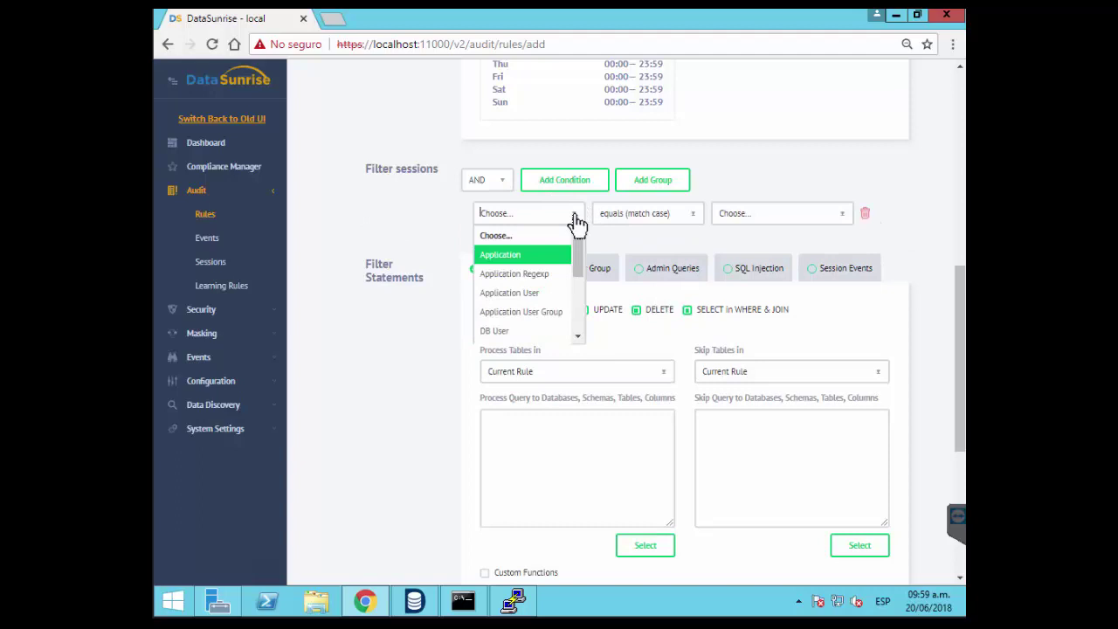
click(500, 333)
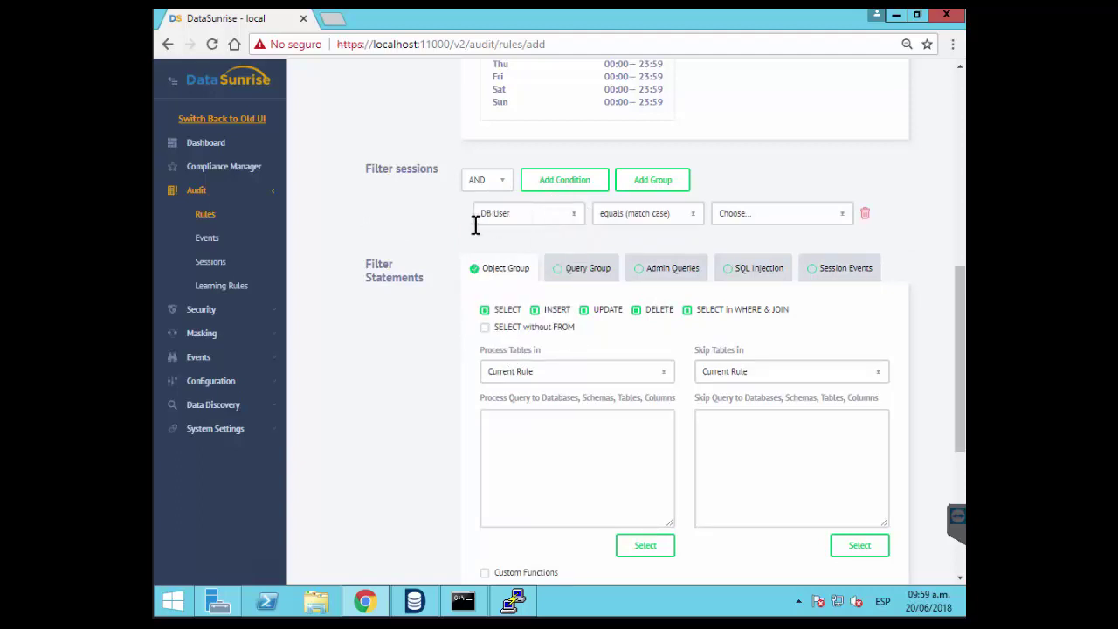
click(516, 213)
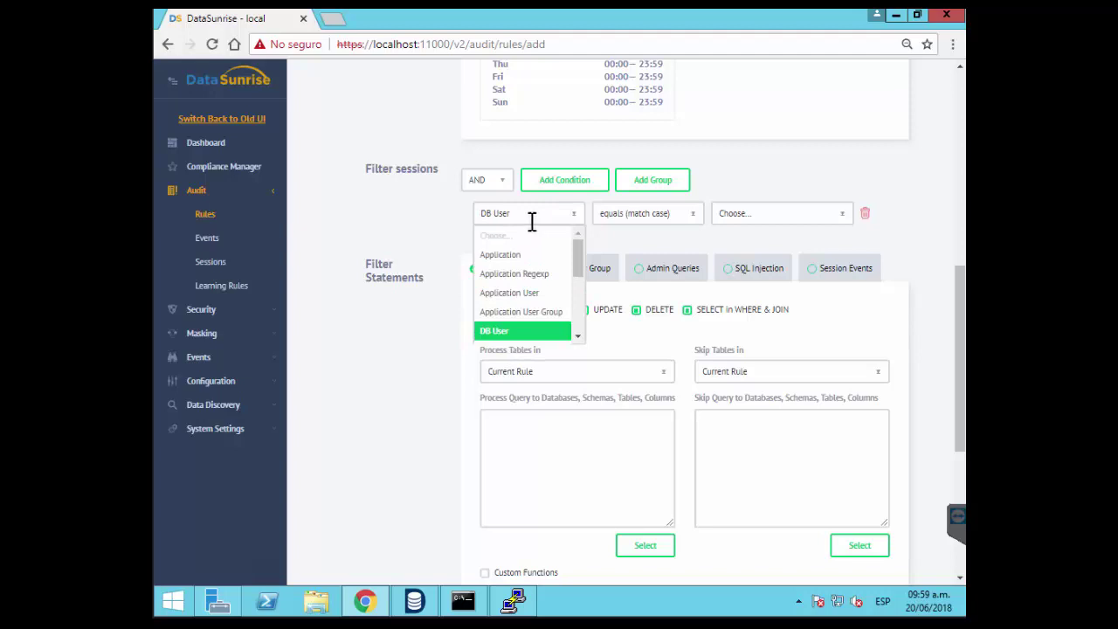
click(722, 182)
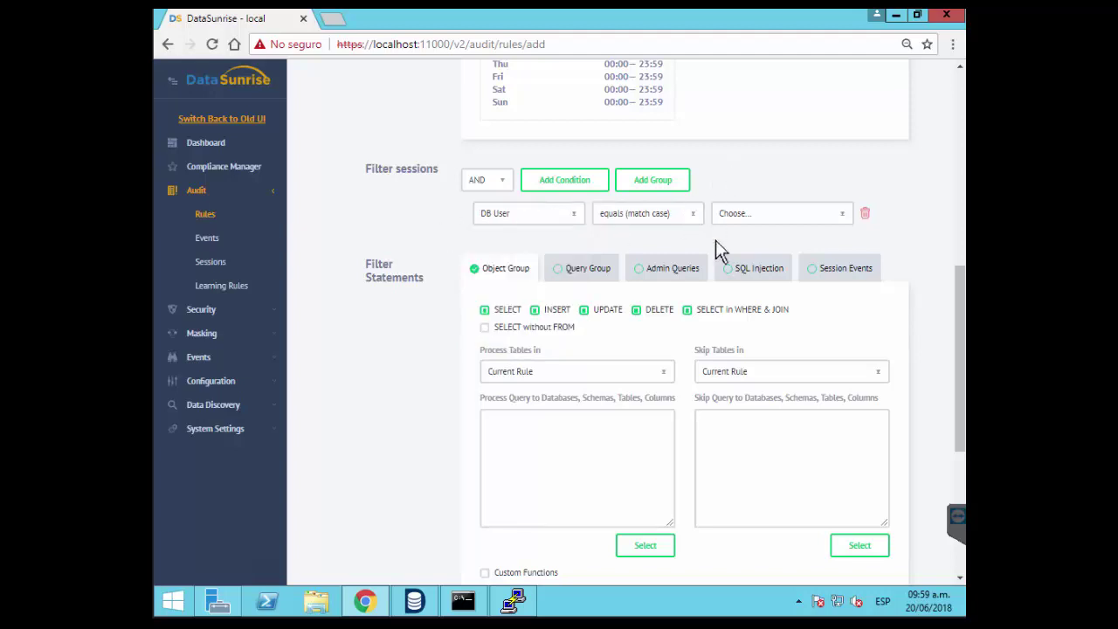
Set the value of the DB User session condition to SA, using equals (match case)
scroll(798, 251, up, 2)
scroll(669, 267, up, 5)
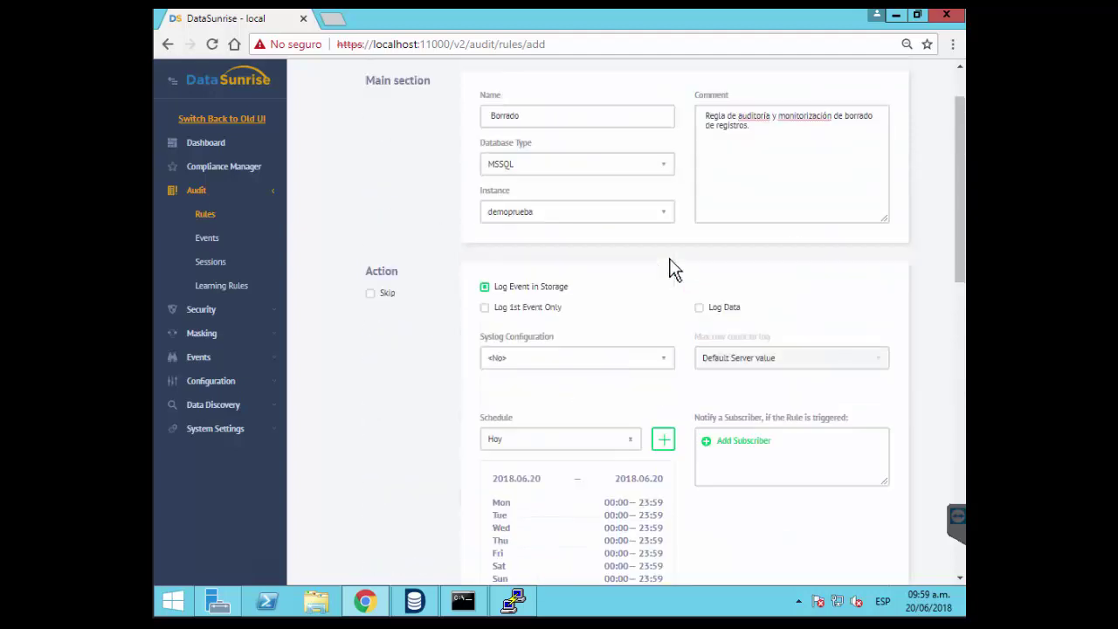
scroll(654, 267, down, 6)
scroll(653, 266, down, 1)
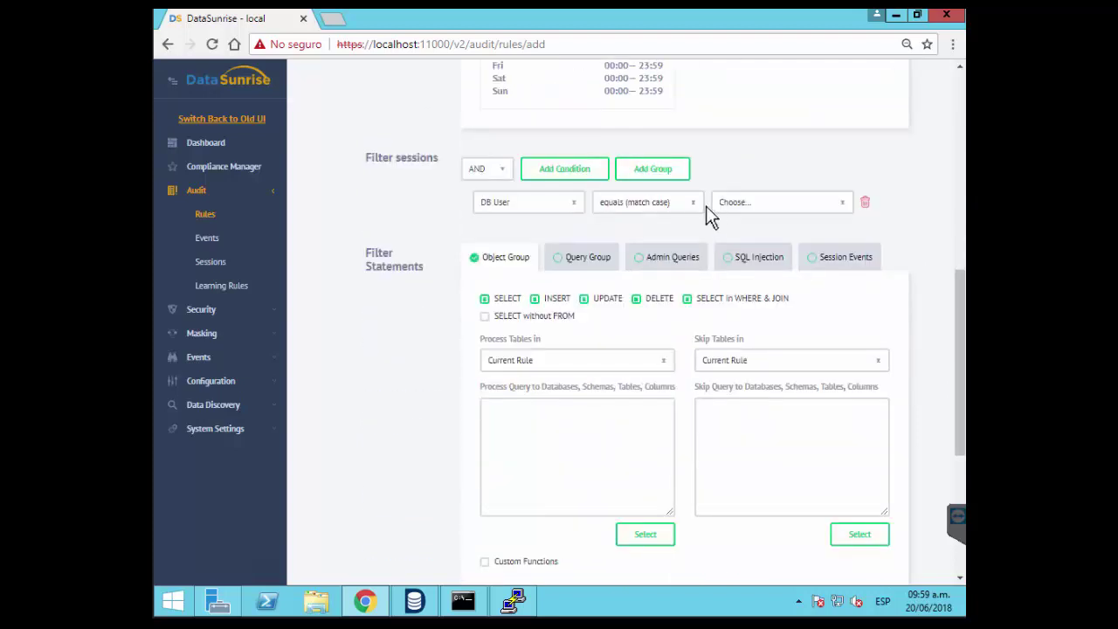
click(830, 206)
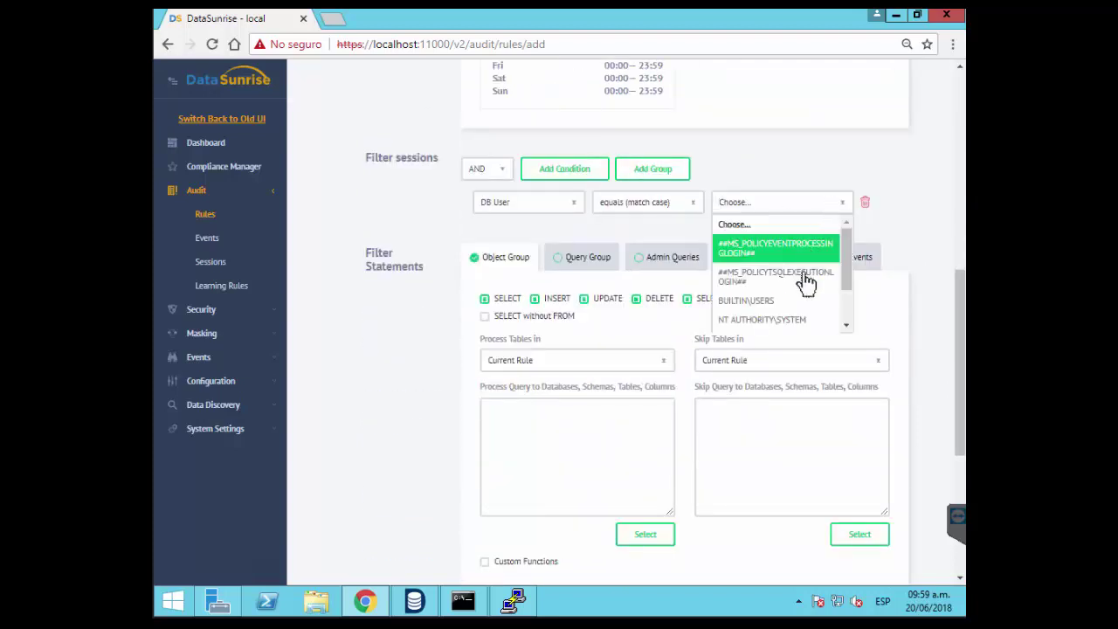
scroll(798, 317, down, 1)
click(735, 305)
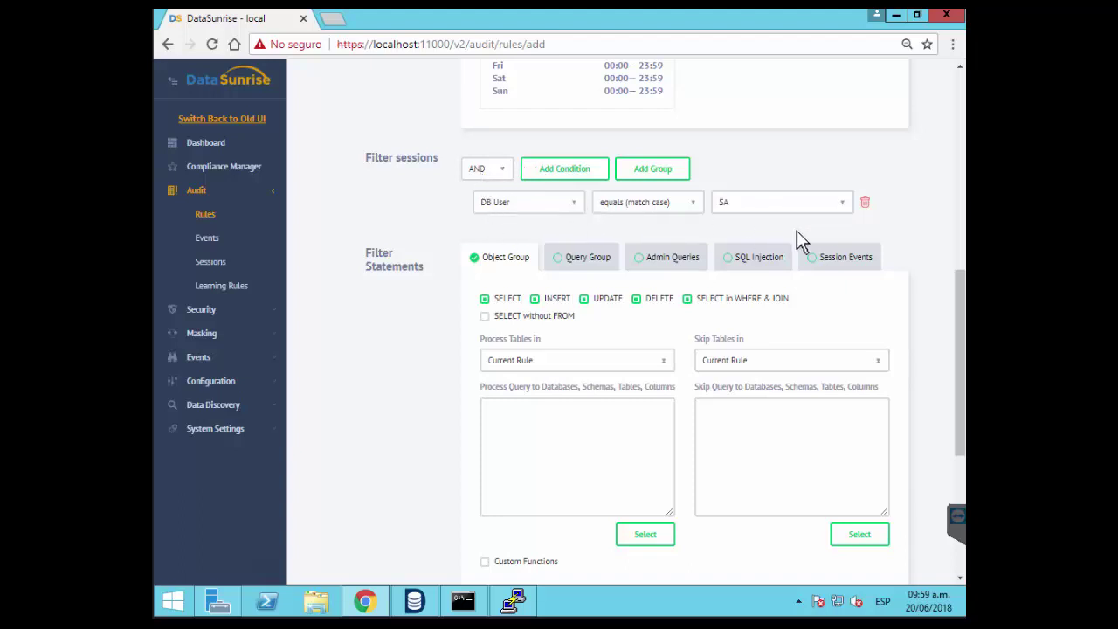
Check the logical operators offered for combining the session filter conditions, keeping AND
drag(964, 369, 955, 393)
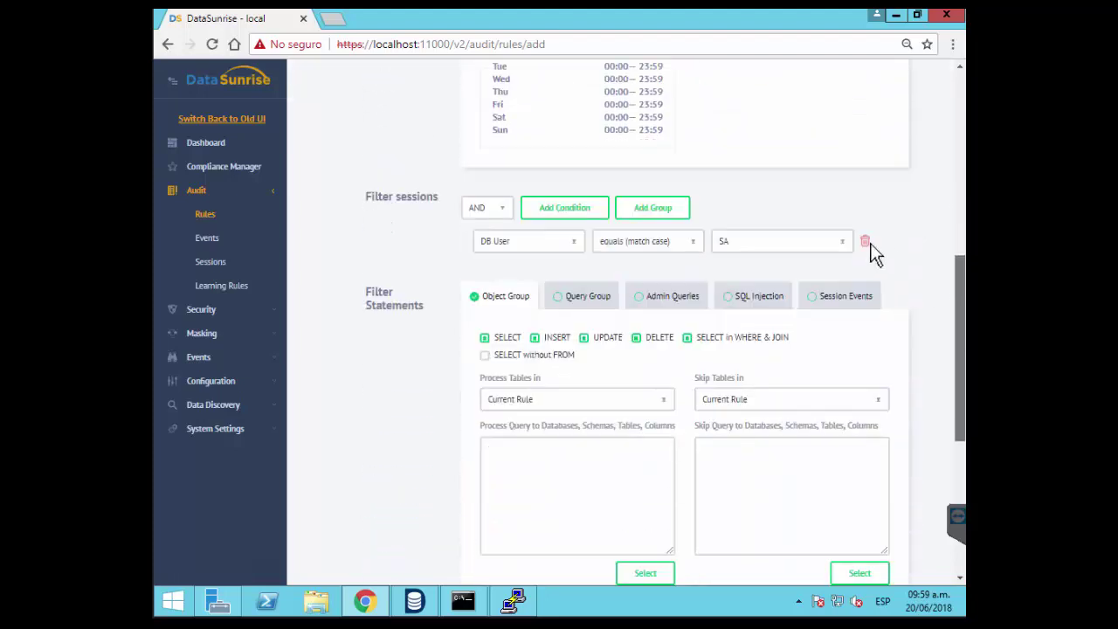
scroll(440, 303, up, 1)
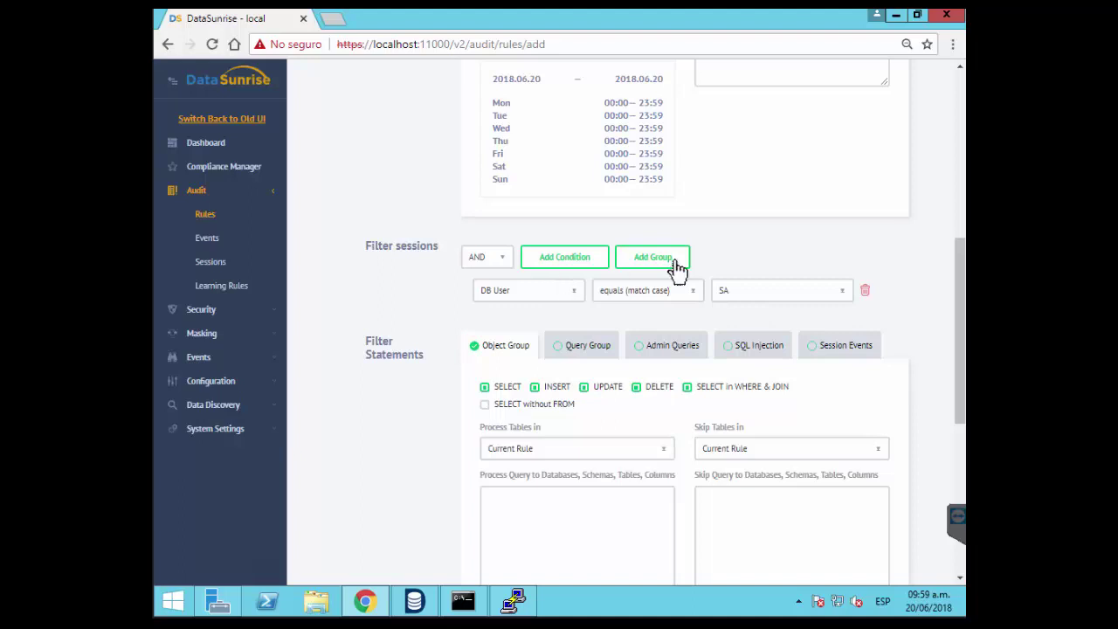
click(505, 262)
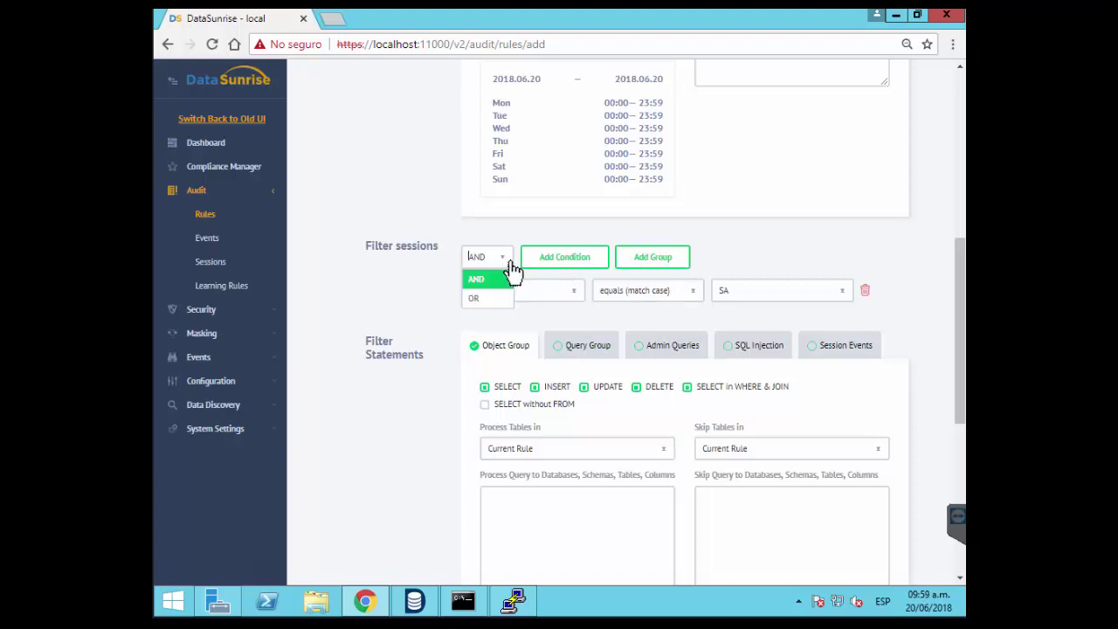
click(528, 239)
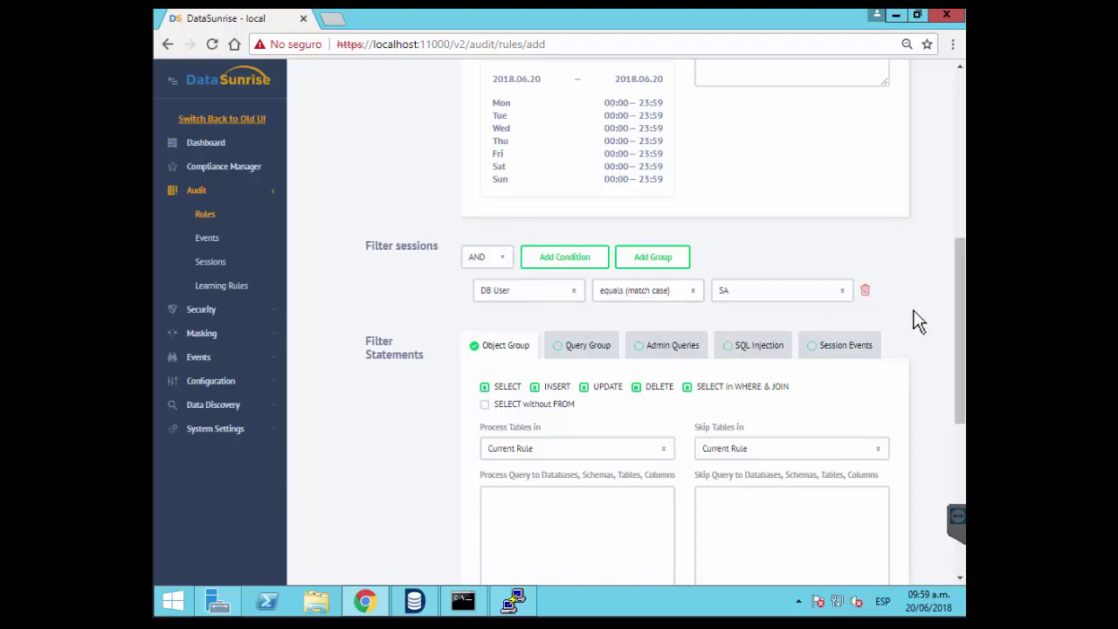
Review the Query Group, Admin Queries, SQL Injection and Session Events statement filters, and return to Object Group
scroll(913, 317, down, 2)
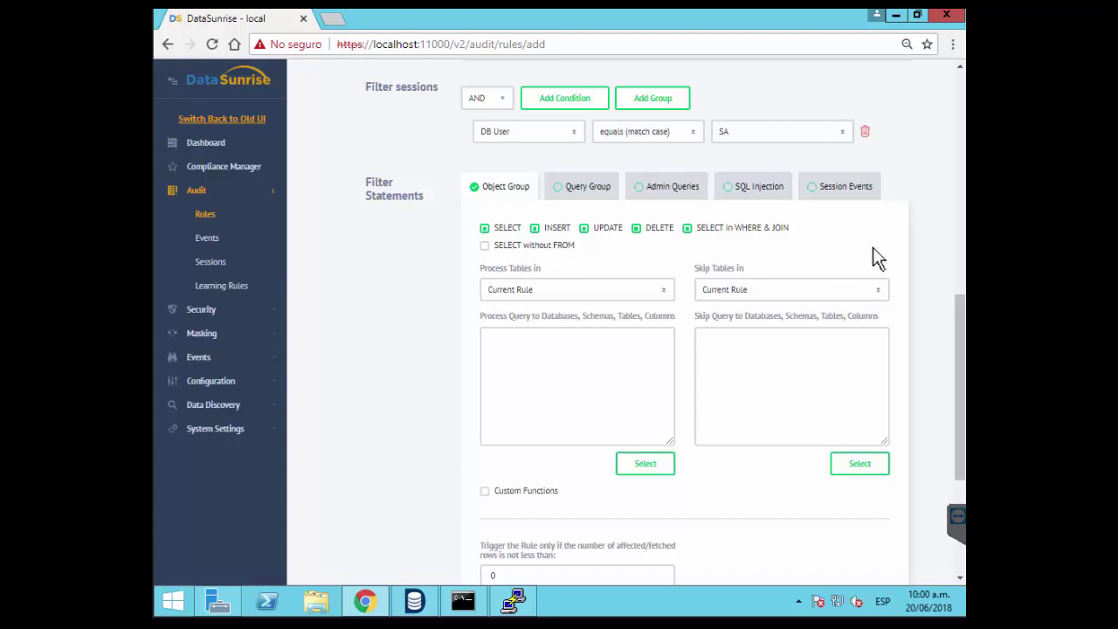
scroll(873, 247, down, 1)
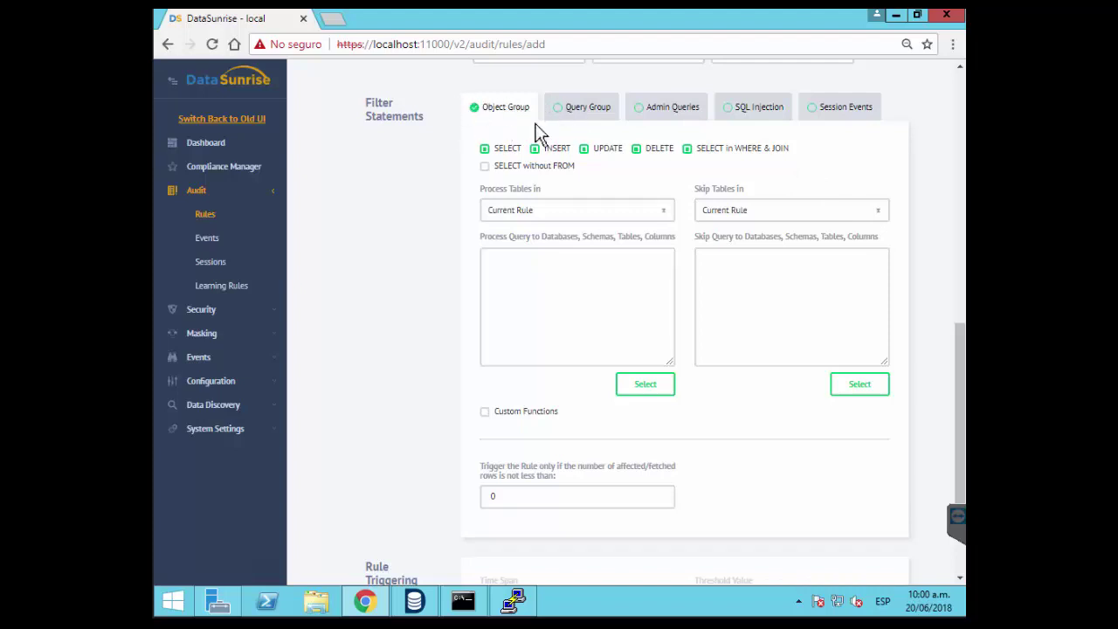
scroll(587, 185, up, 1)
click(587, 185)
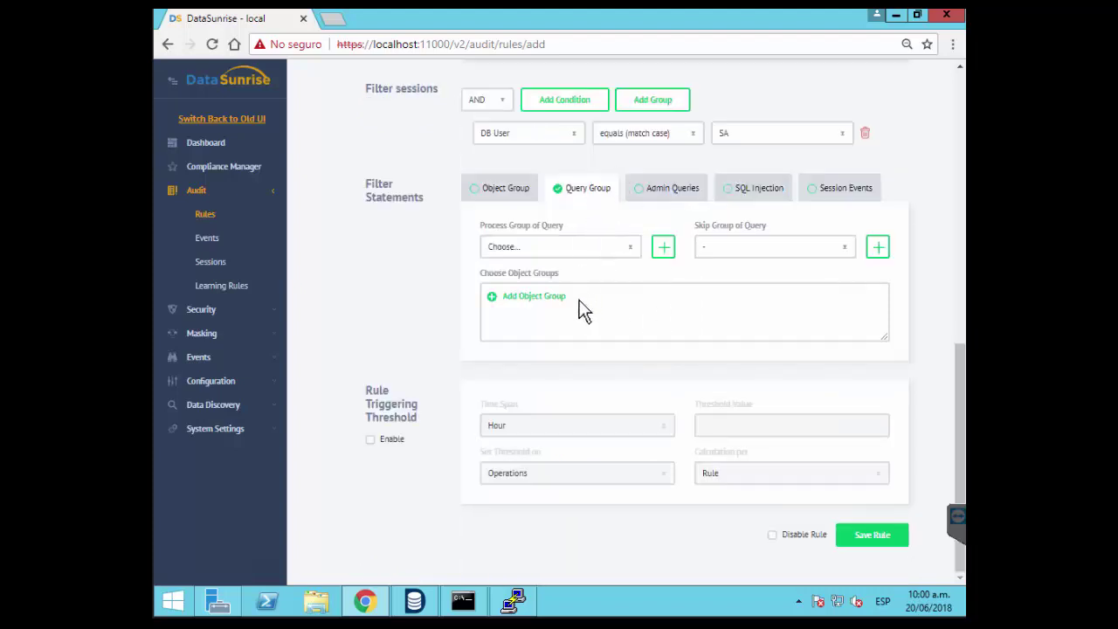
click(669, 188)
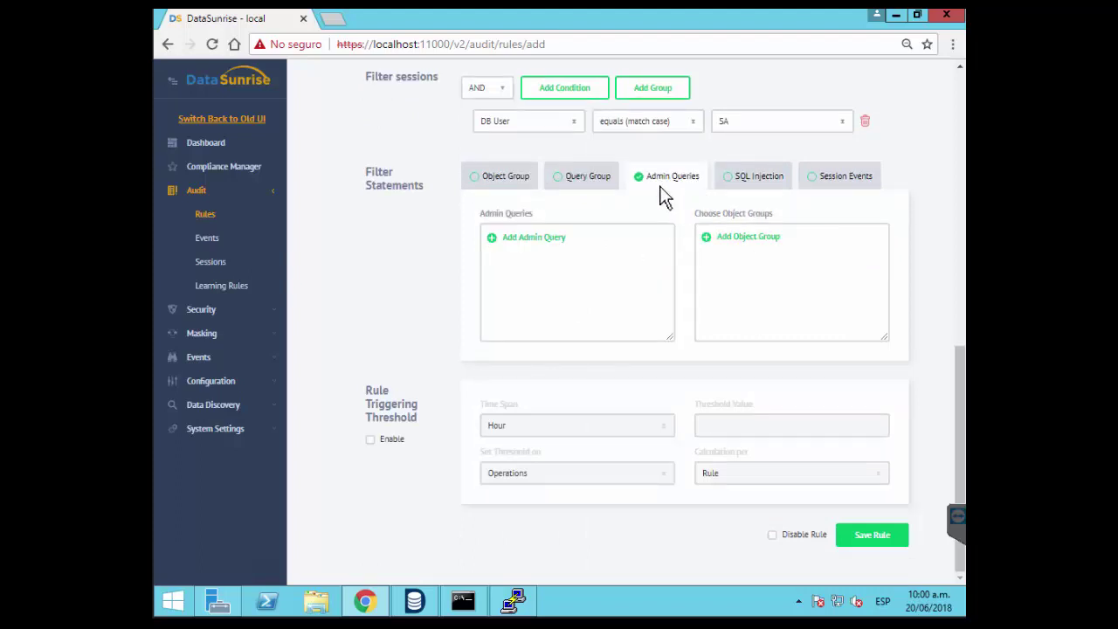
click(770, 189)
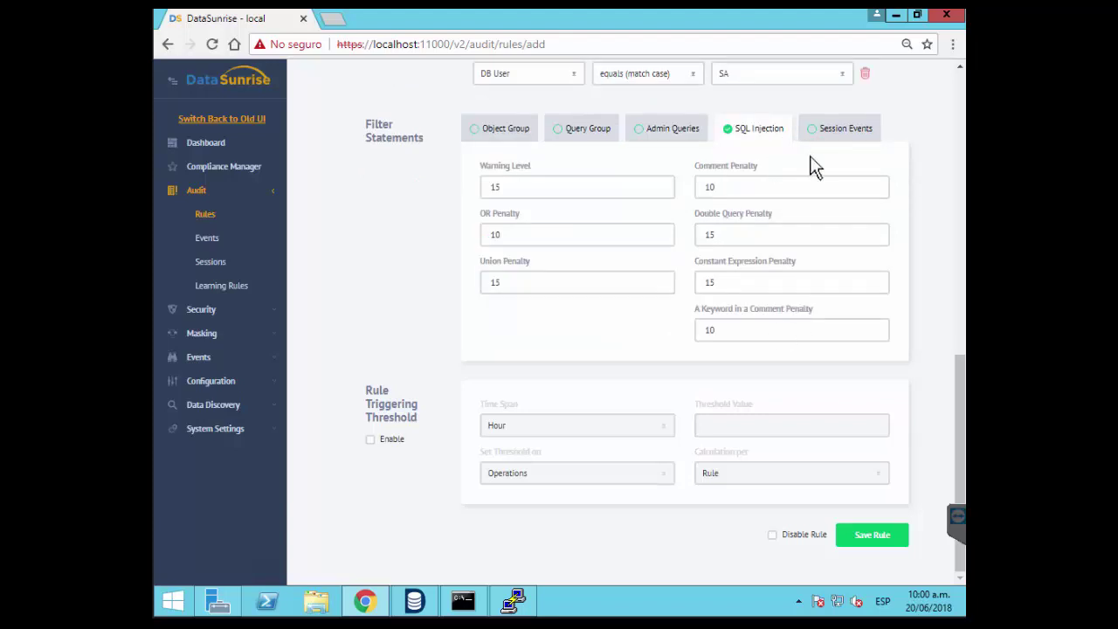
click(825, 130)
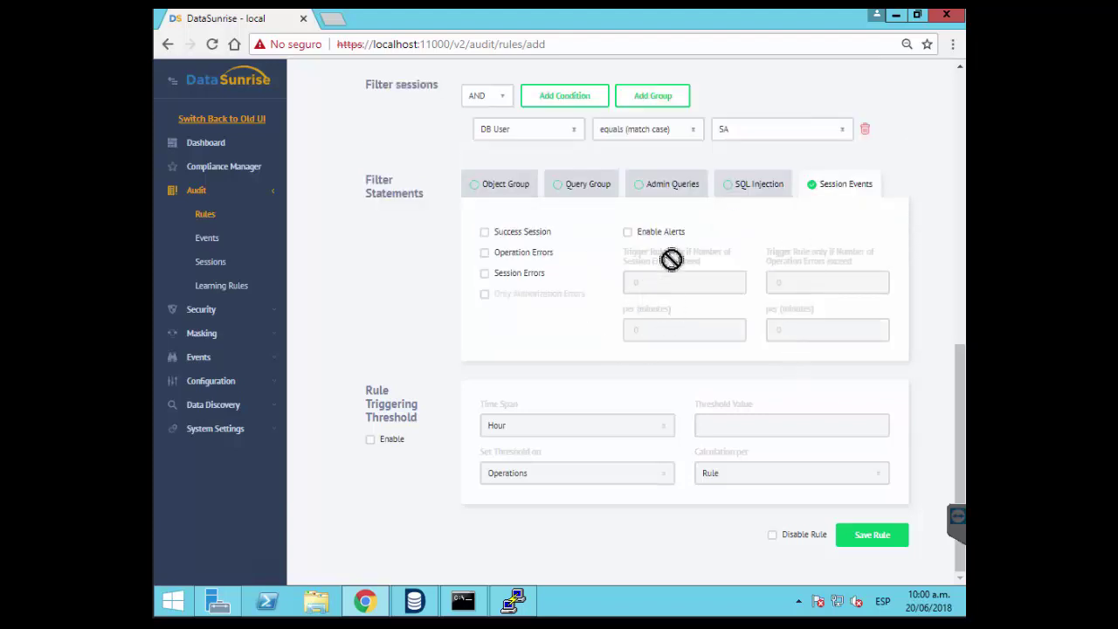
click(748, 185)
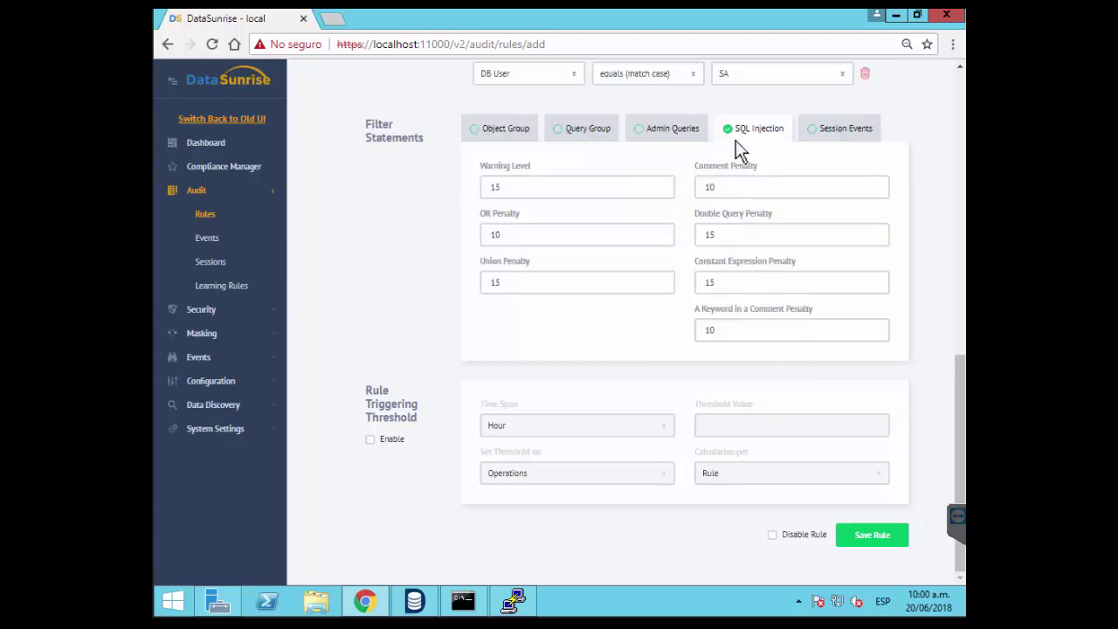
click(506, 129)
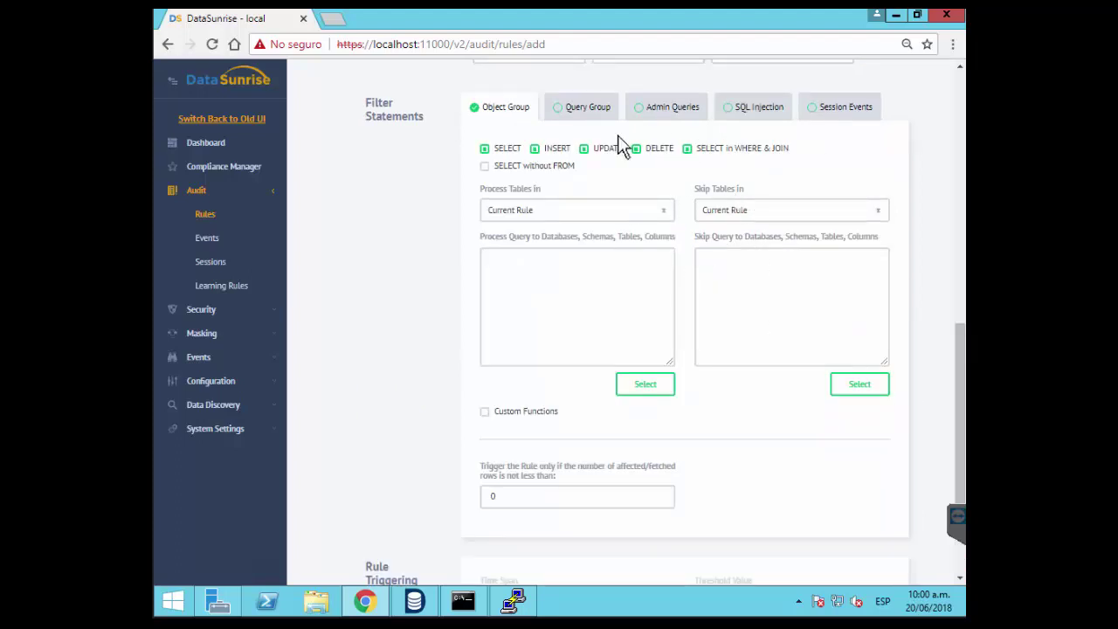
Try the SELECT statement filter off and back on, and keep the processed tables at Current Rule
click(485, 149)
click(485, 149)
scroll(687, 210, up, 1)
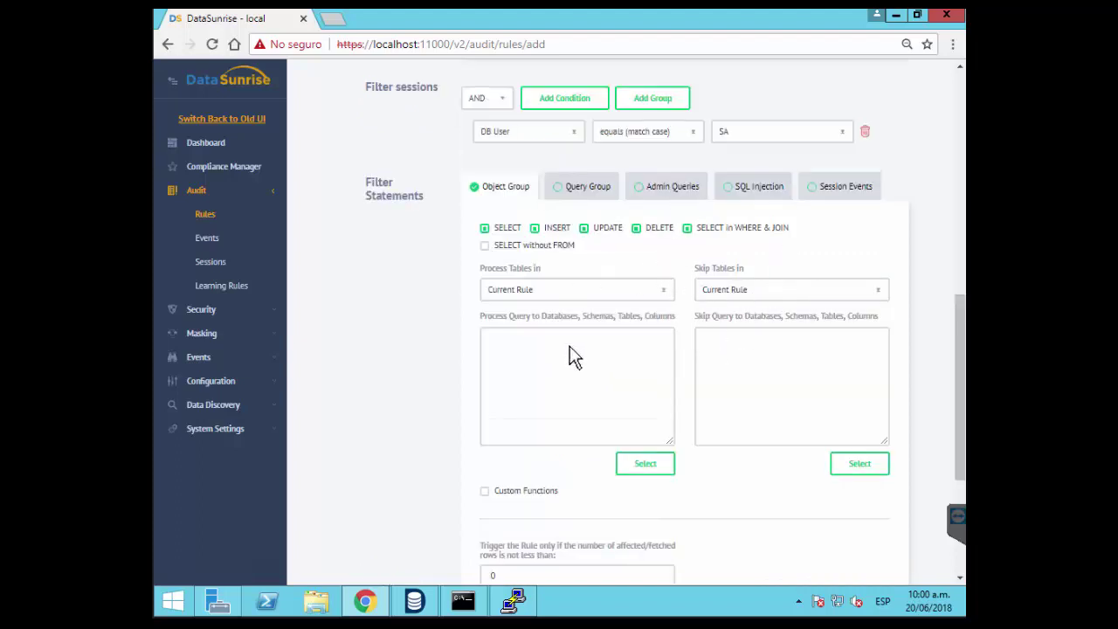
click(590, 293)
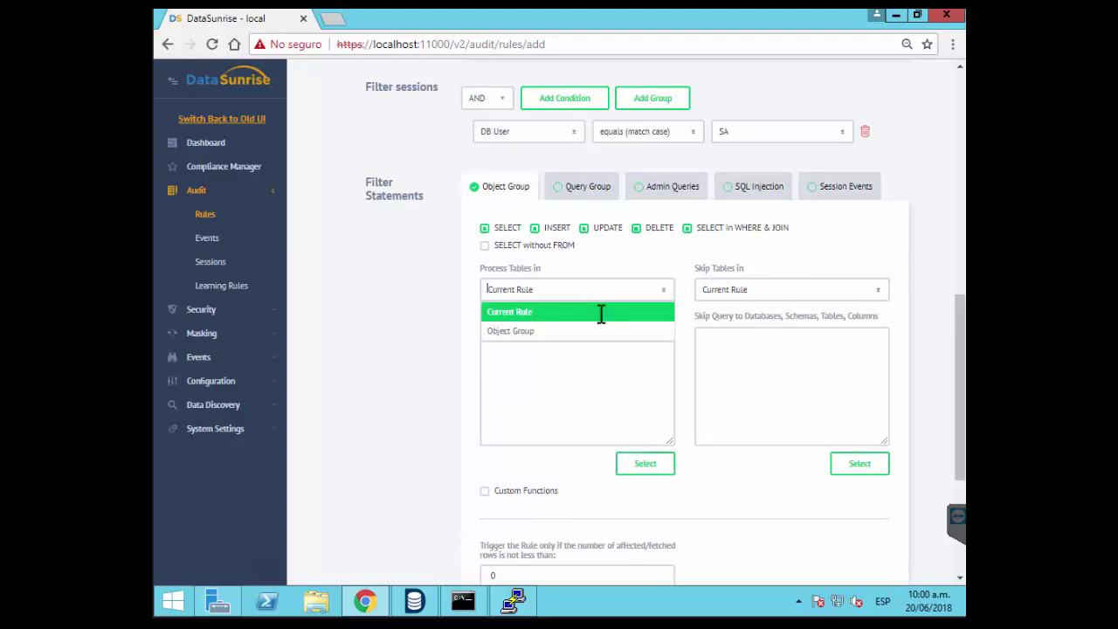
click(599, 312)
scroll(524, 349, down, 1)
scroll(537, 343, down, 1)
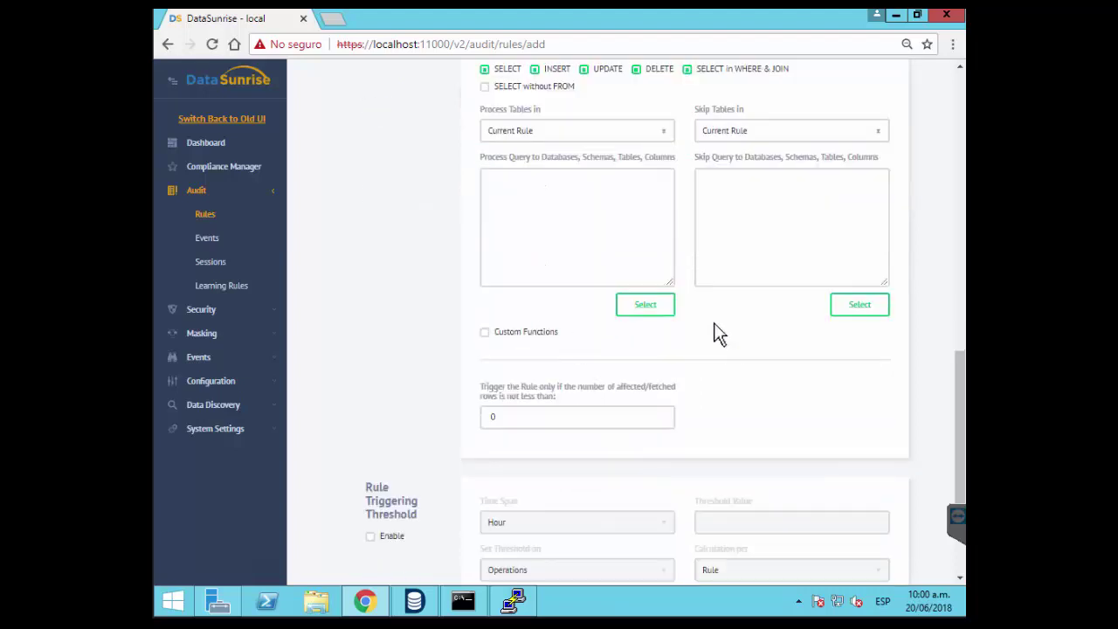
Enable Custom Functions for the Object Group filter and review its lists of procedures to process and skip
scroll(628, 244, up, 1)
click(487, 413)
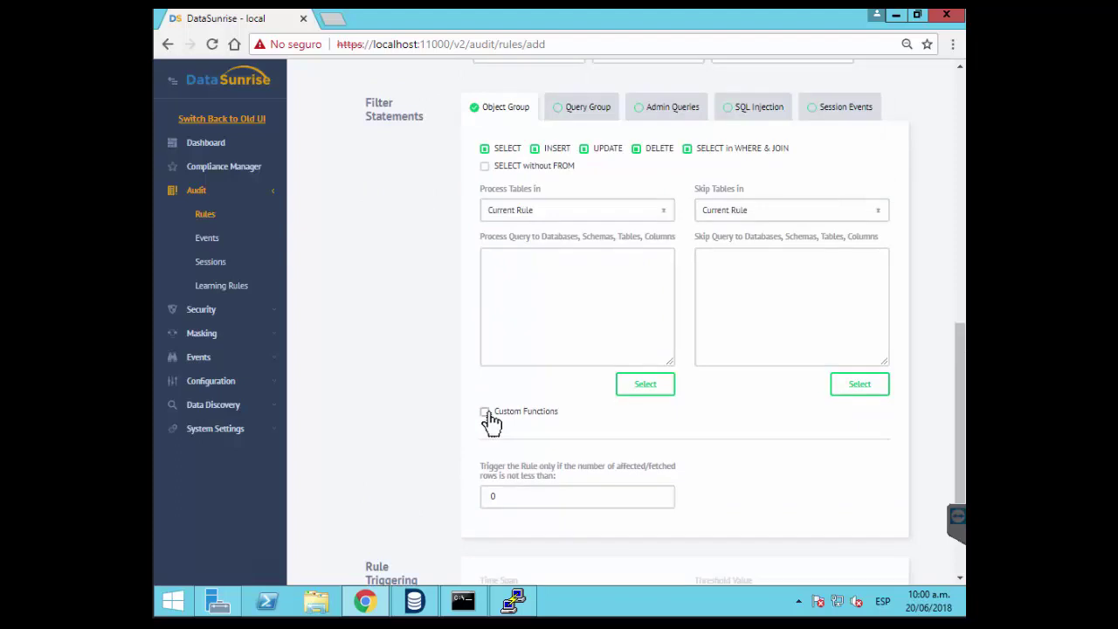
scroll(559, 367, down, 2)
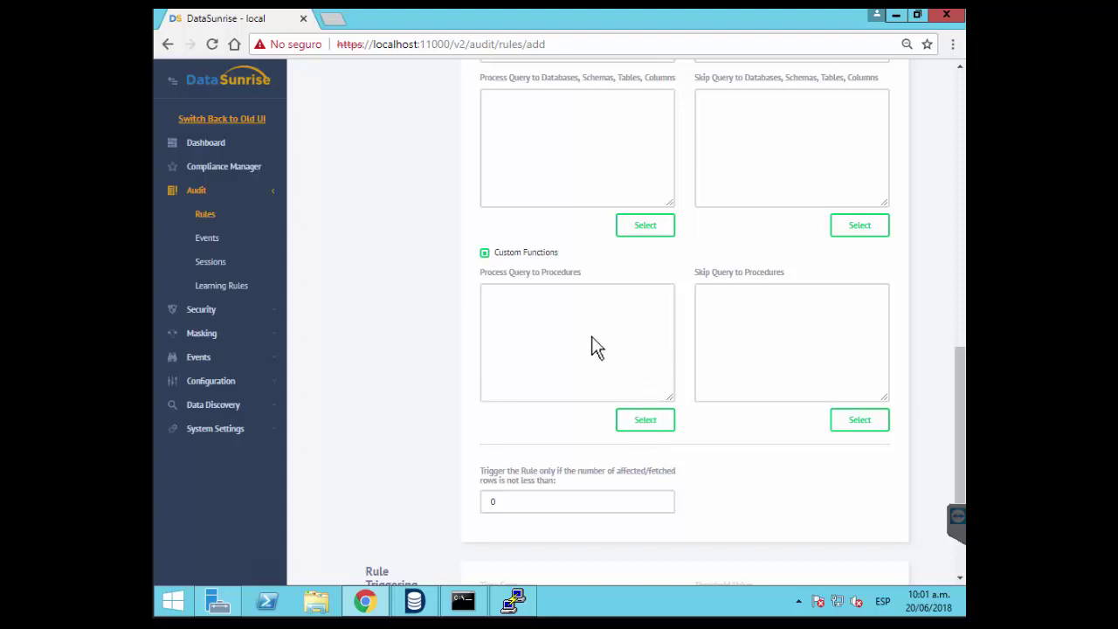
scroll(603, 341, up, 3)
scroll(640, 450, down, 1)
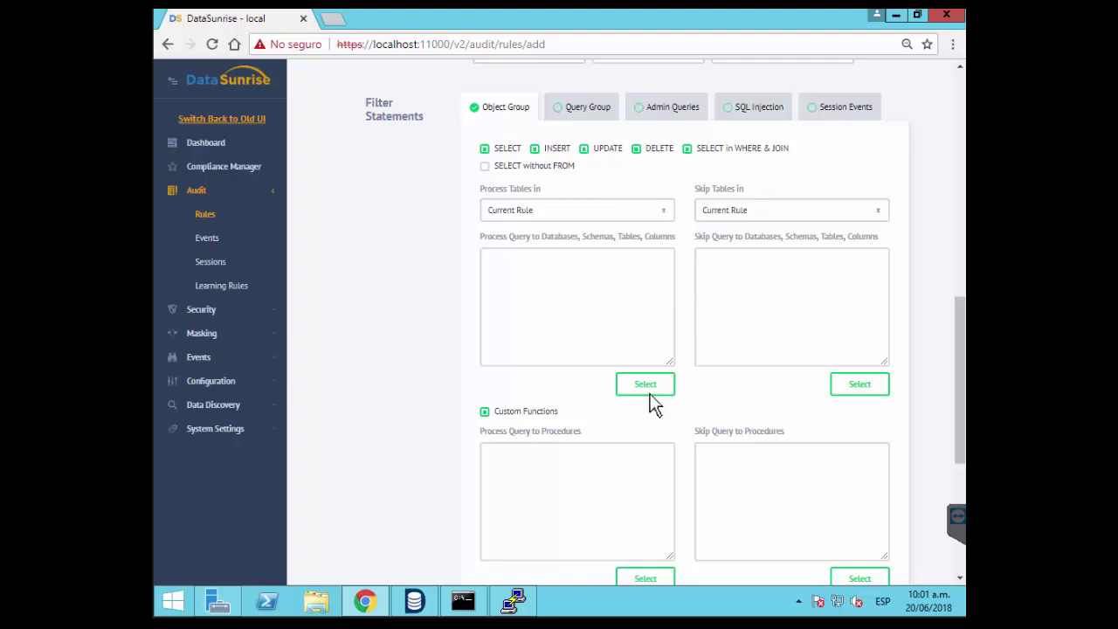
scroll(649, 399, down, 2)
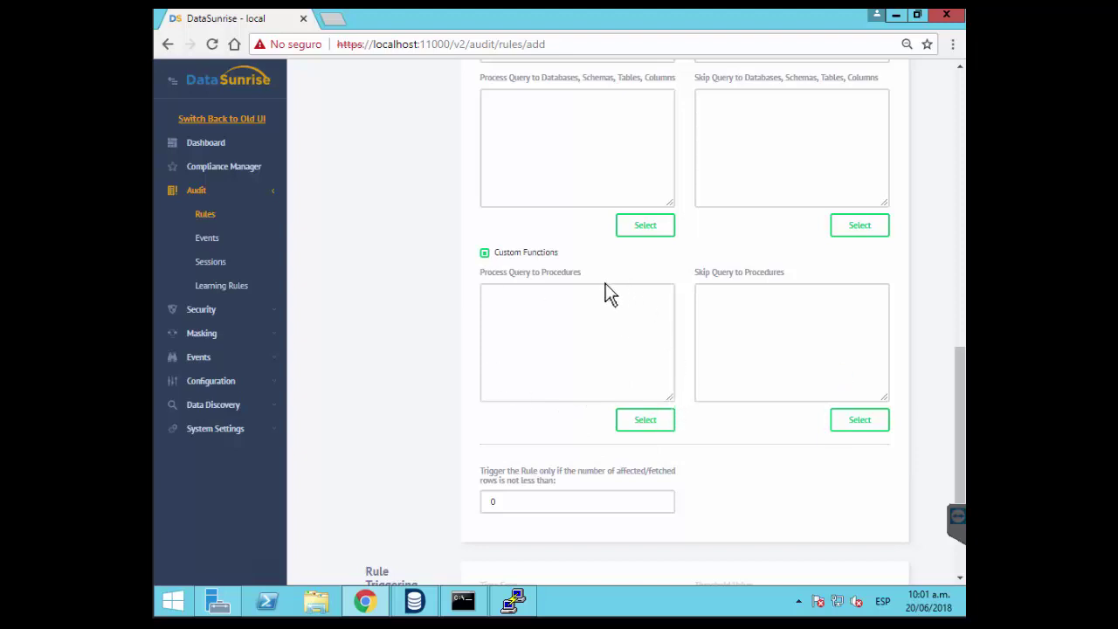
Start selecting the procedures to process and connect to server02:1433 with Use password, login sa and the account password
click(632, 428)
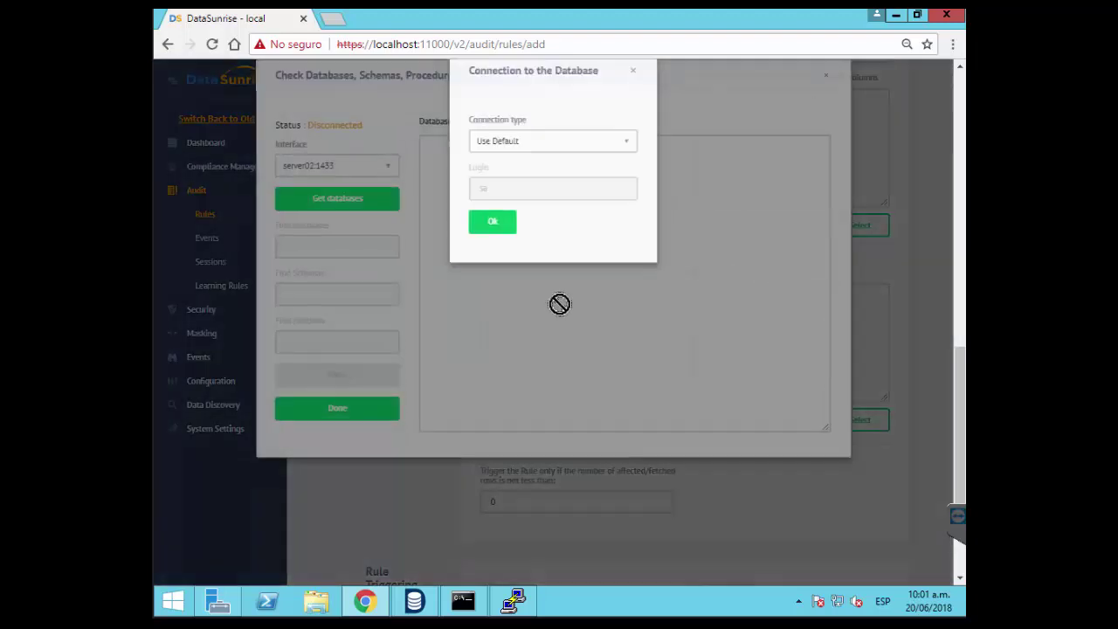
click(614, 210)
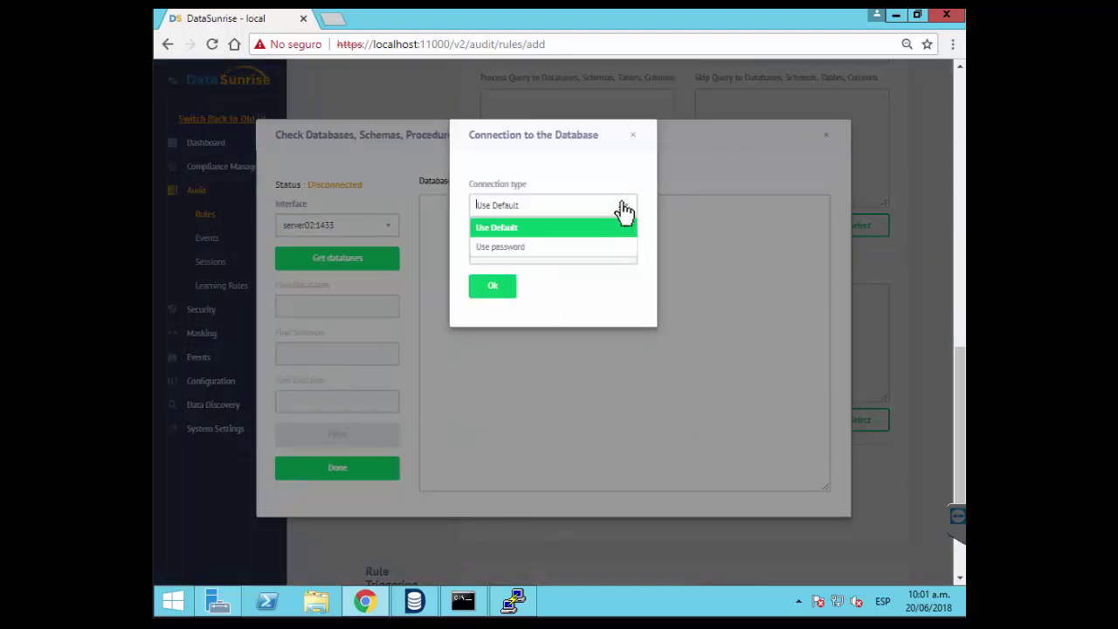
click(515, 254)
click(523, 301)
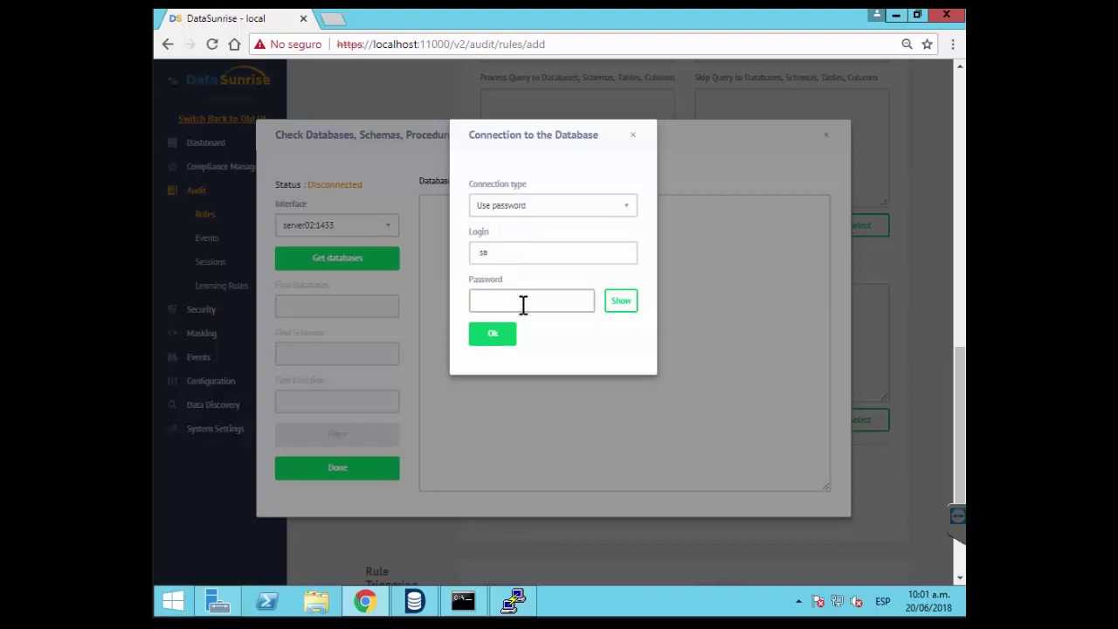
click(496, 342)
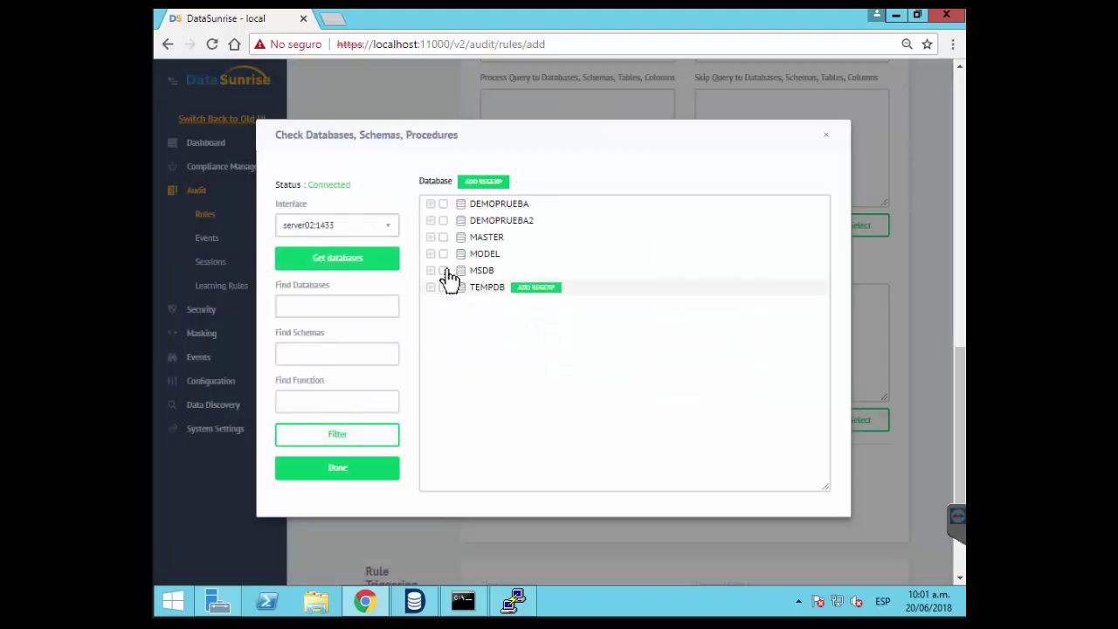
Examine the schemas of the DEMOPRUEBA database and the database, schema and function search options, and close the selection without choosing any
click(430, 204)
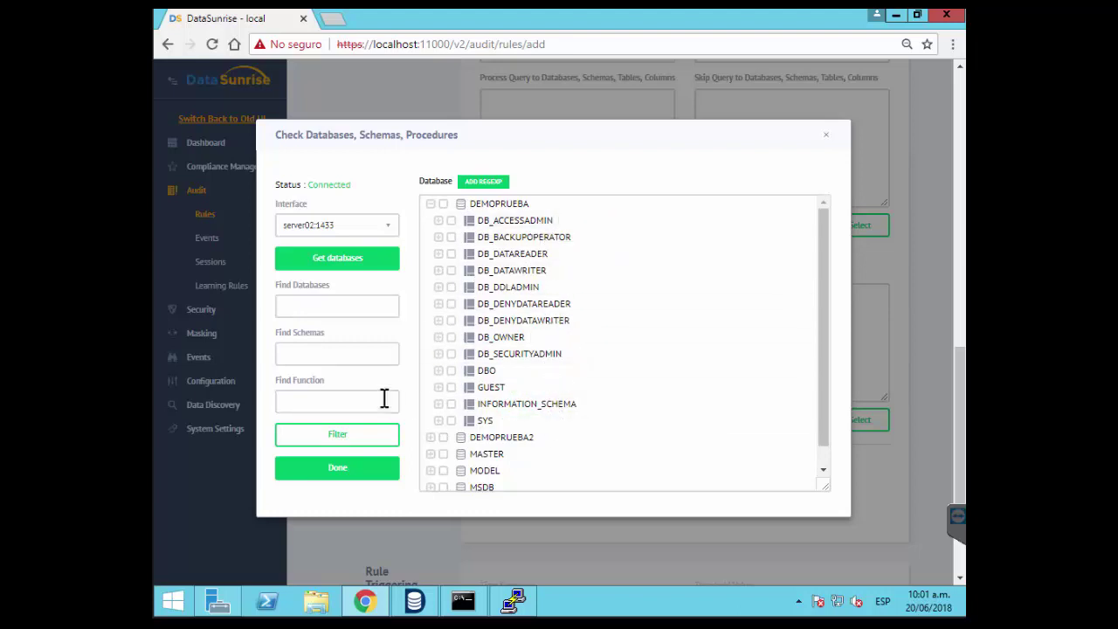
click(334, 300)
click(312, 396)
click(331, 349)
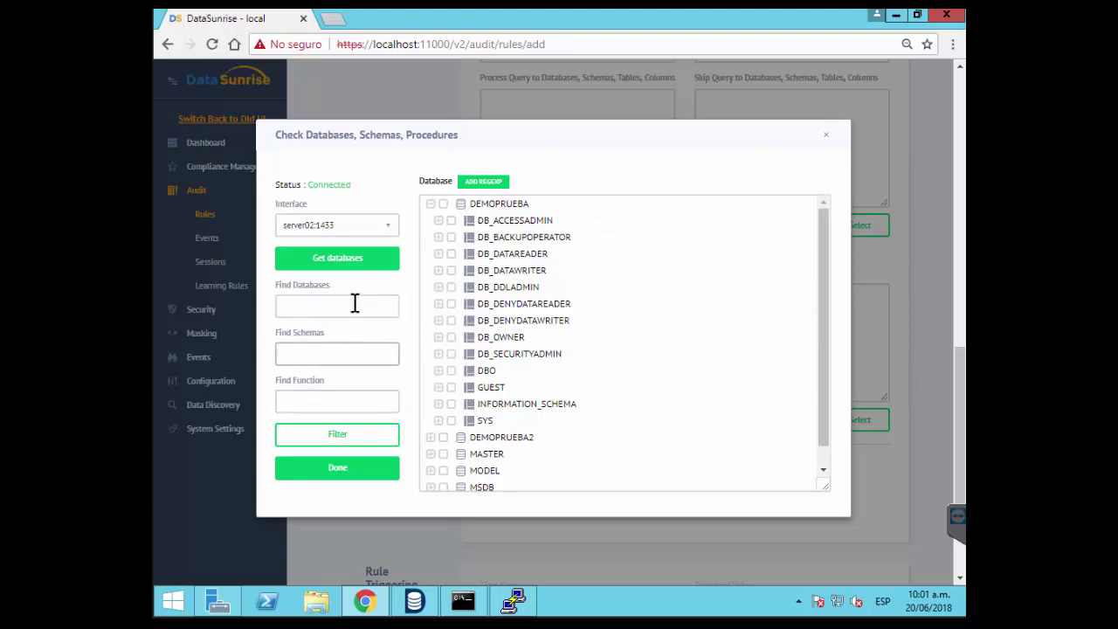
click(825, 140)
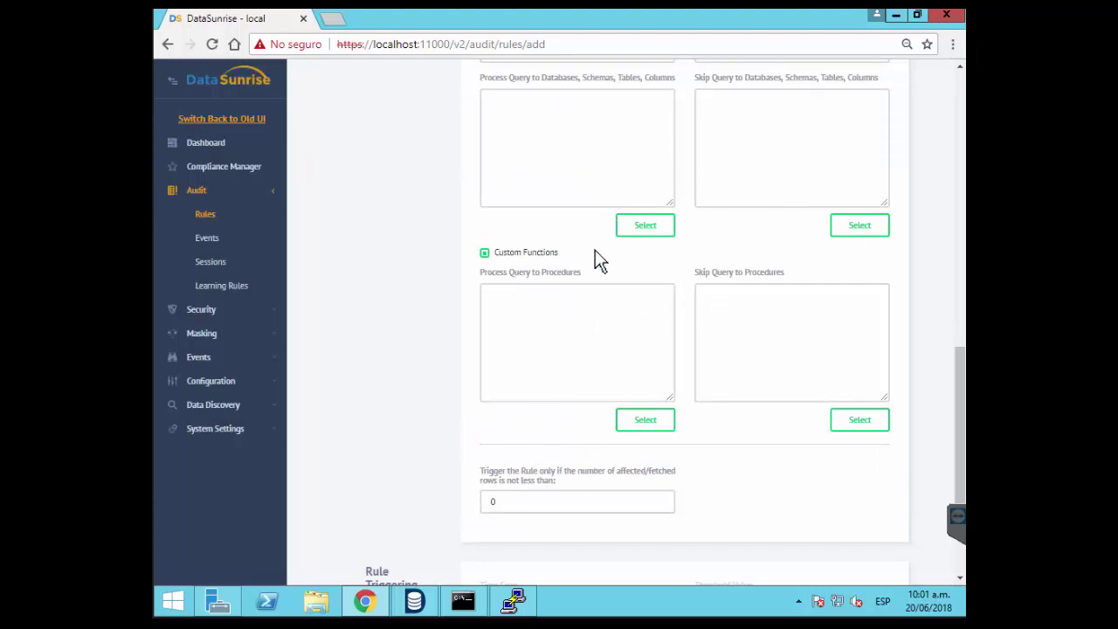
Limit the Object Group filter to DELETE by turning off SELECT, INSERT, UPDATE and SELECT in WHERE & JOIN
scroll(595, 250, up, 2)
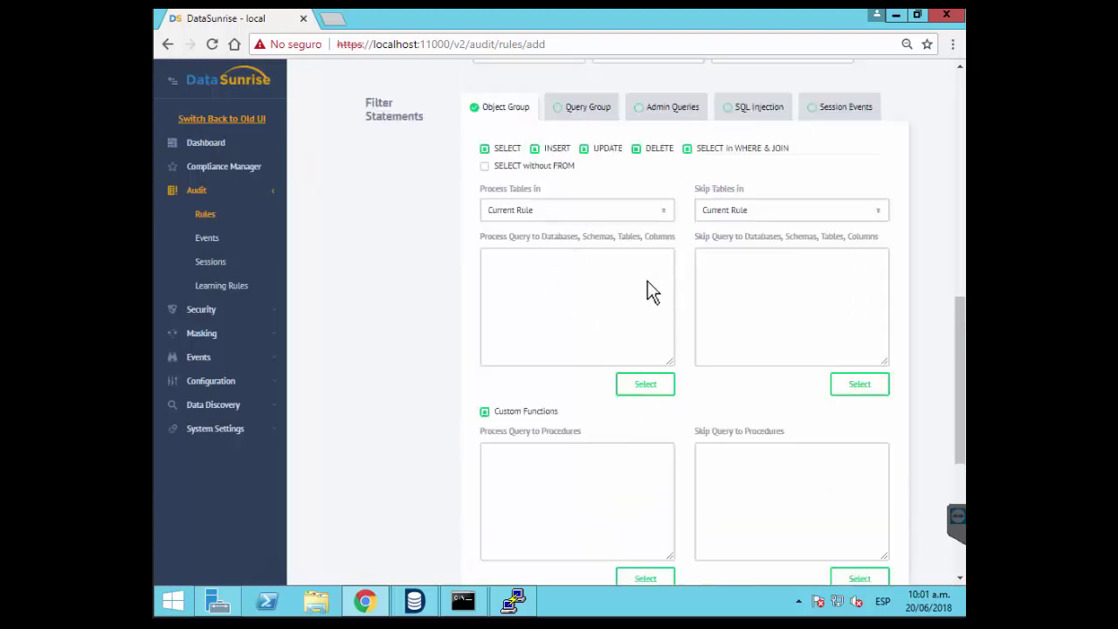
scroll(655, 290, down, 2)
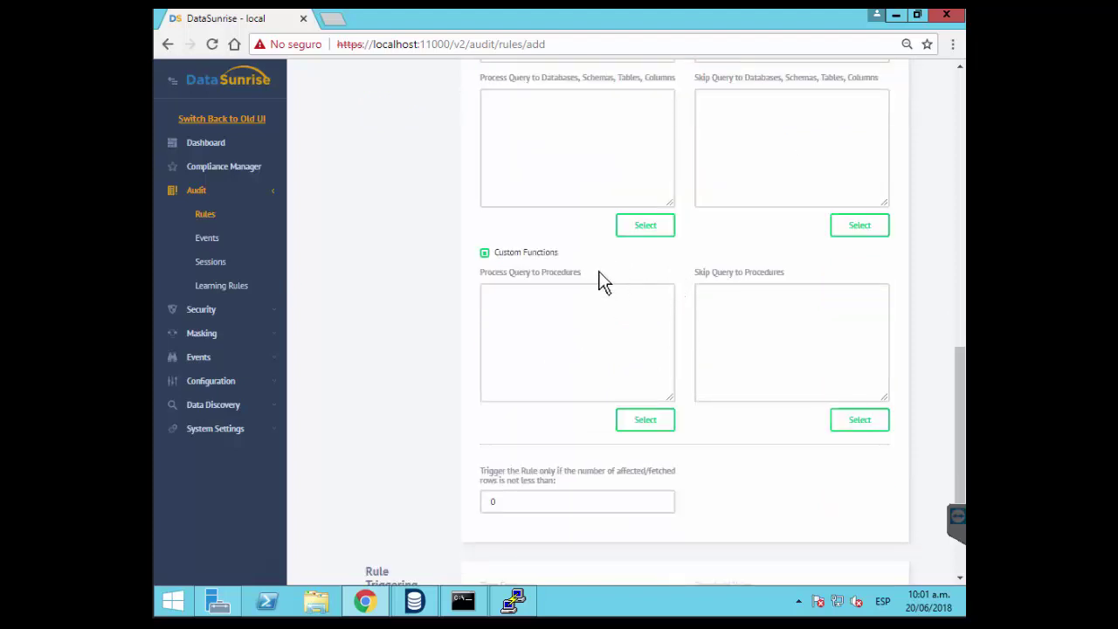
scroll(601, 278, up, 1)
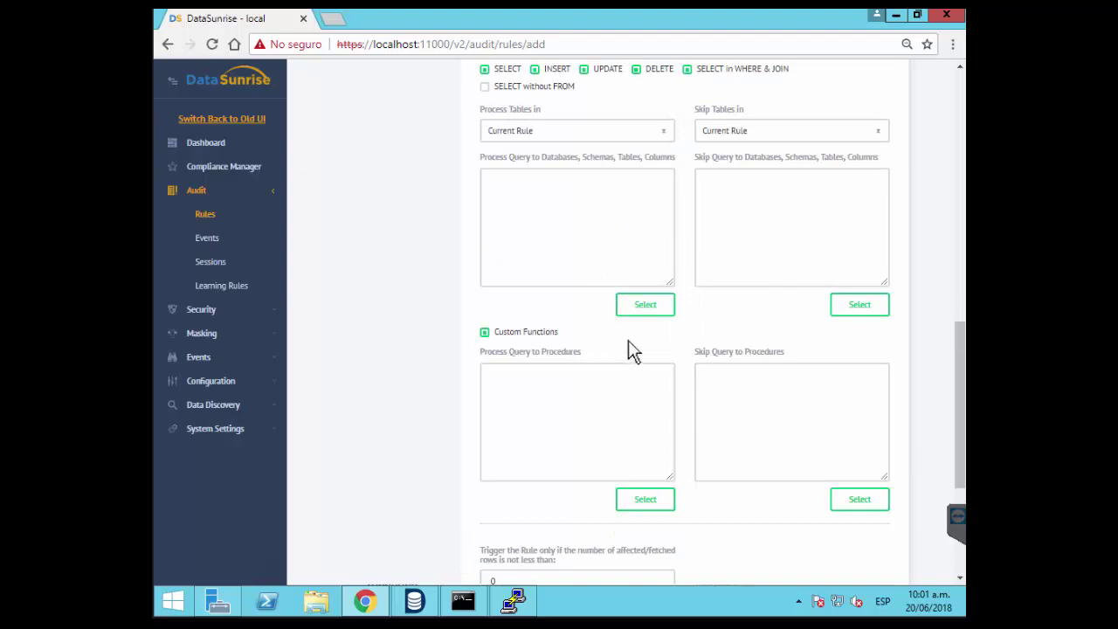
scroll(762, 388, up, 1)
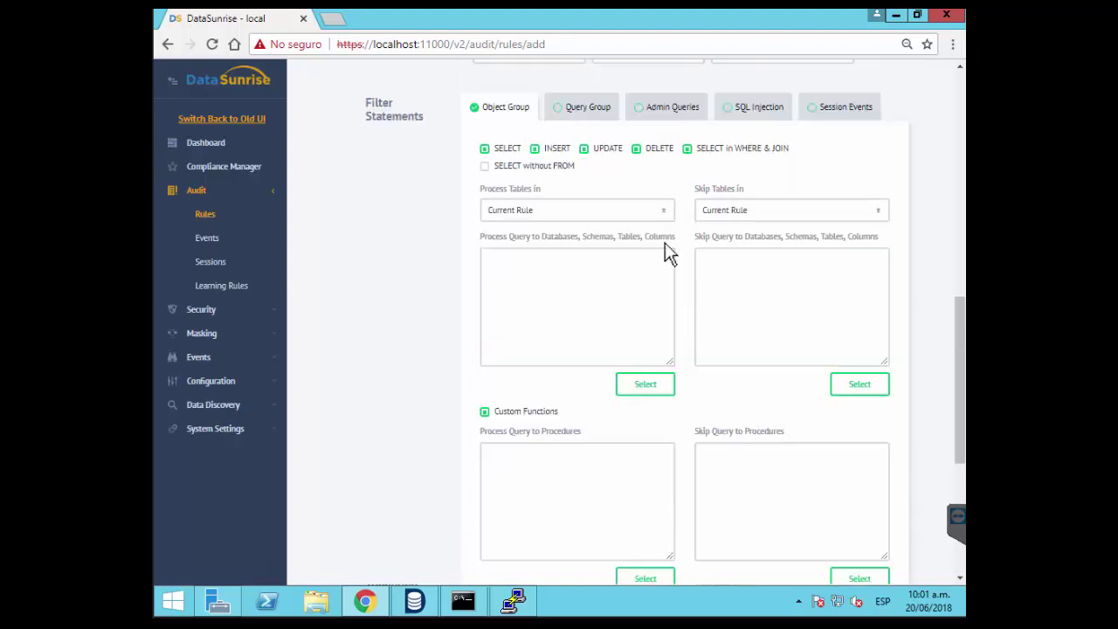
scroll(641, 214, up, 1)
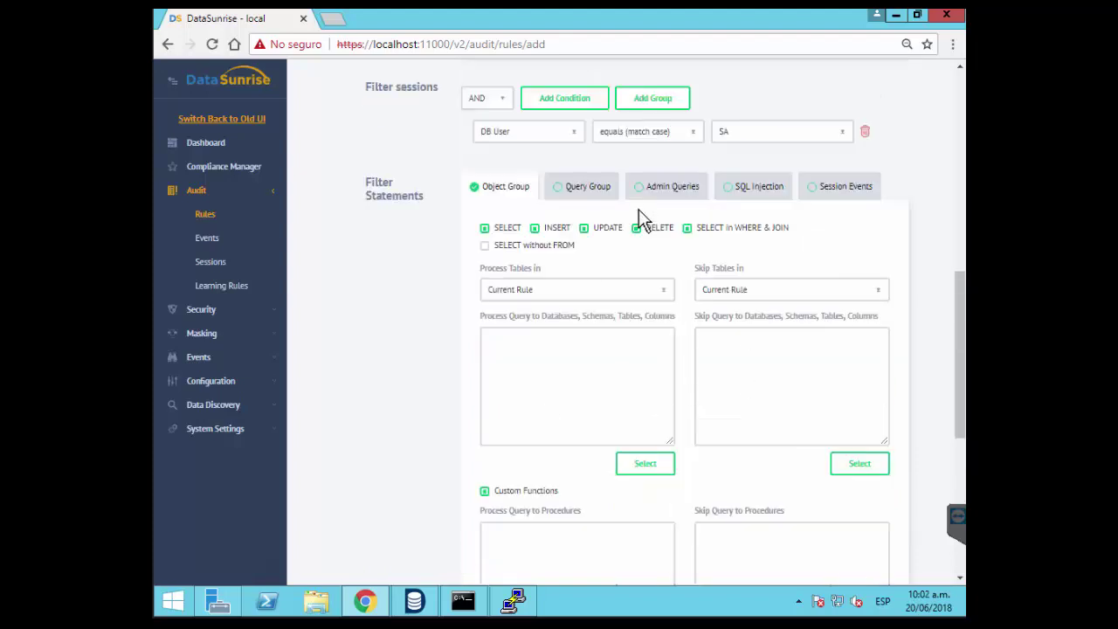
click(486, 228)
click(535, 228)
click(583, 228)
click(688, 228)
Turn off Custom Functions in the Object Group statement filter
scroll(638, 277, down, 1)
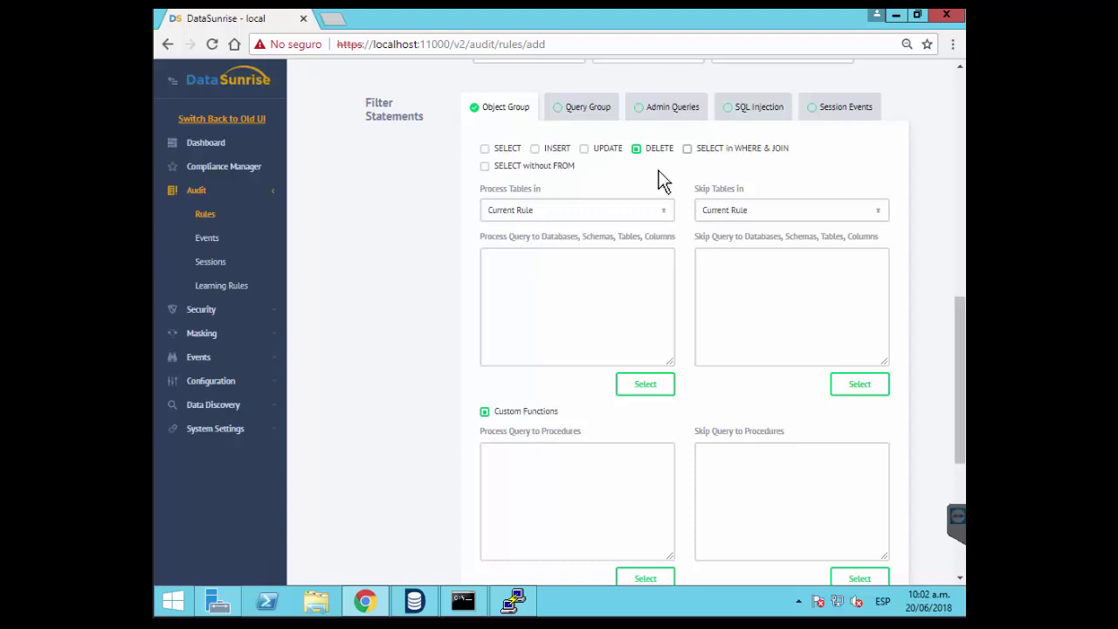
scroll(662, 181, down, 3)
scroll(661, 181, up, 1)
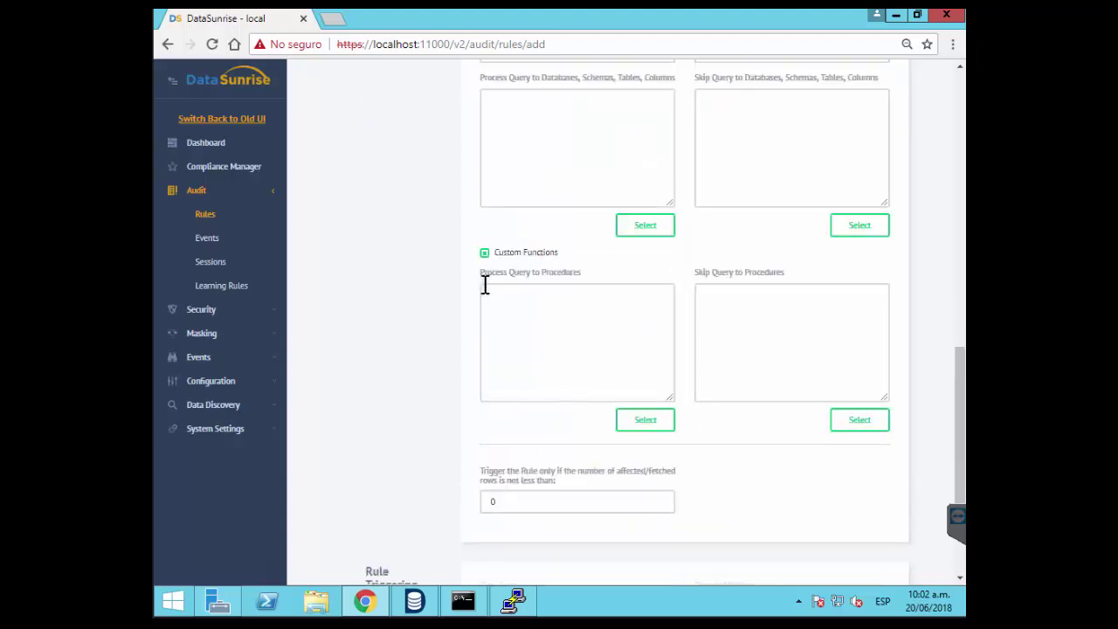
click(484, 253)
scroll(636, 281, up, 1)
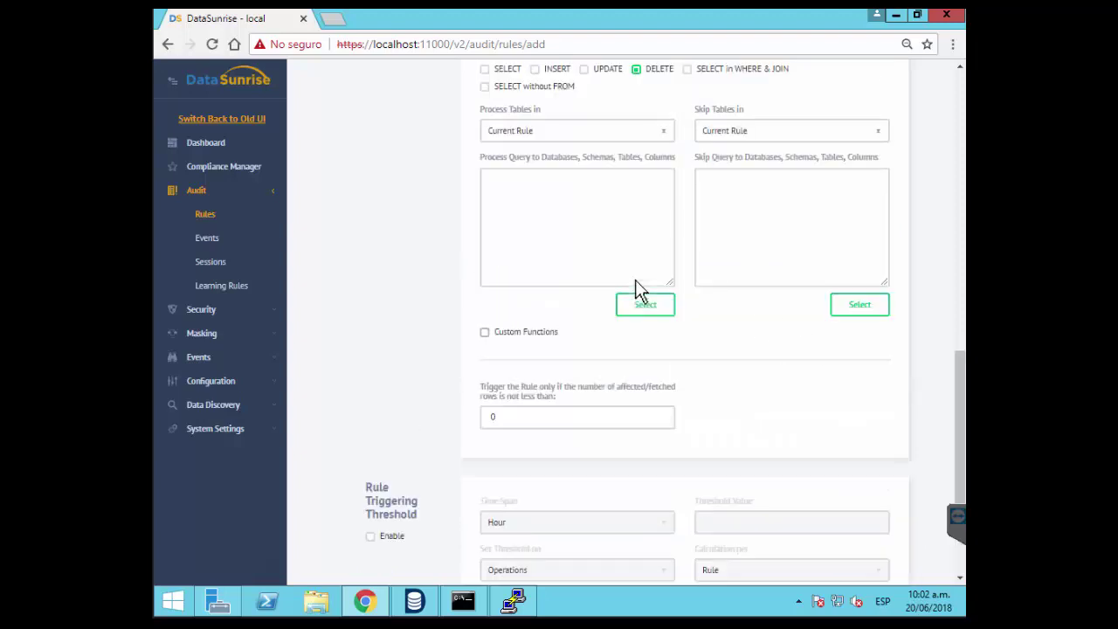
scroll(636, 281, up, 1)
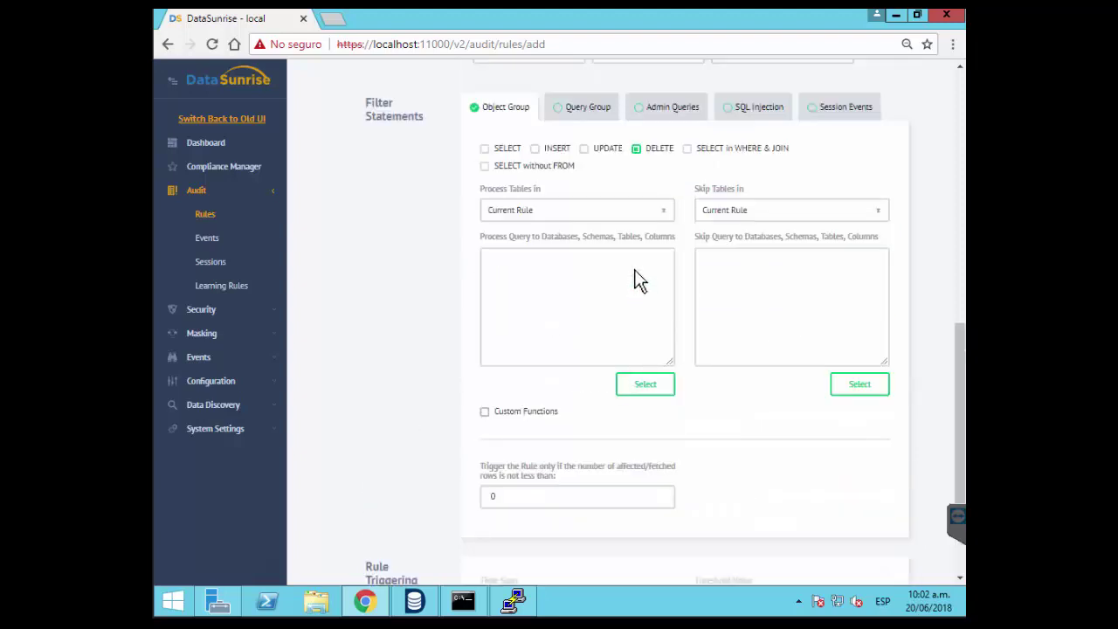
Try a rule triggering threshold of 100 rows per hour, and disable the threshold again
scroll(637, 272, down, 2)
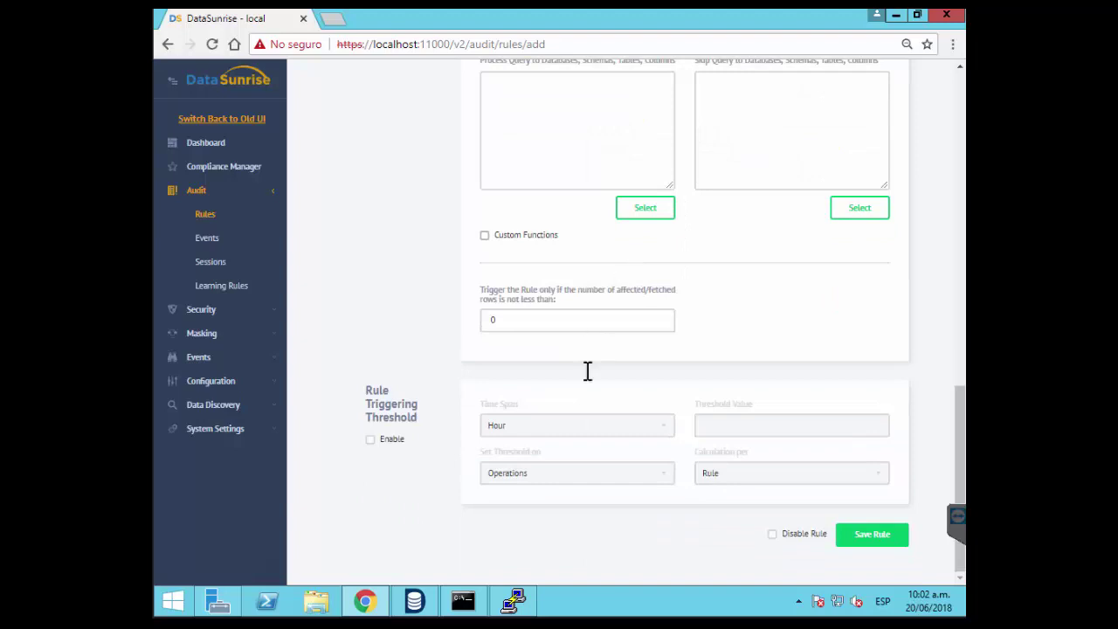
click(393, 448)
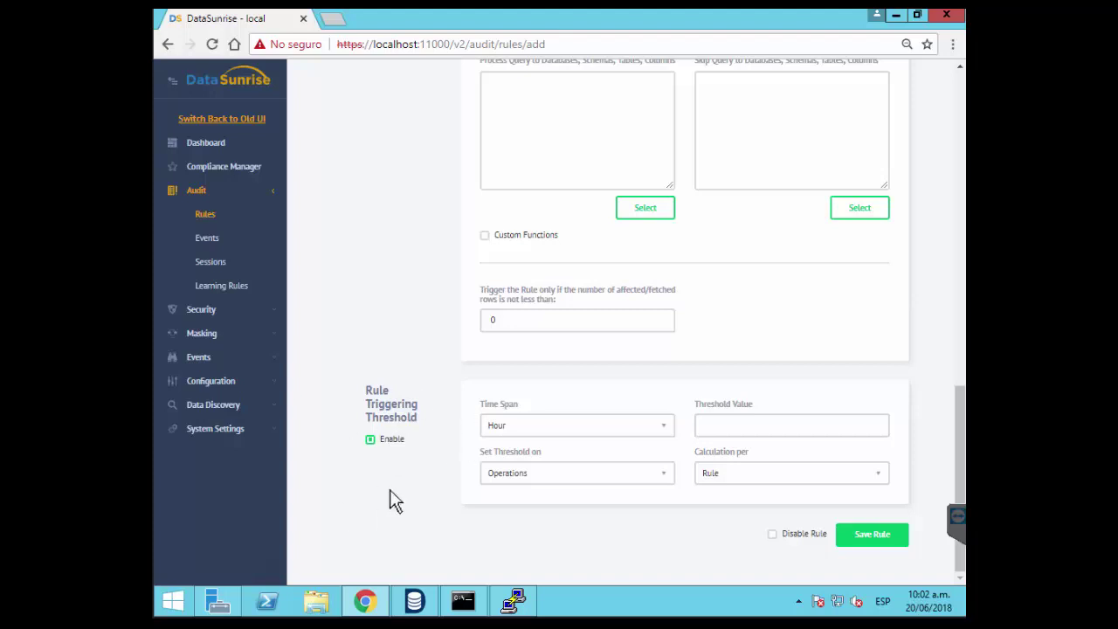
click(768, 424)
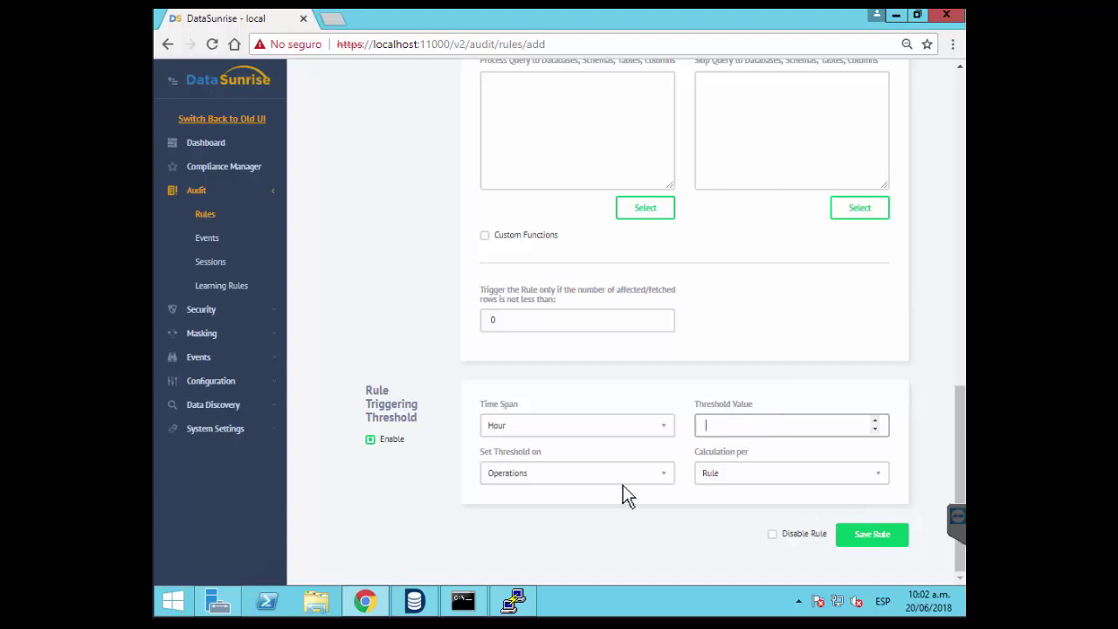
click(664, 483)
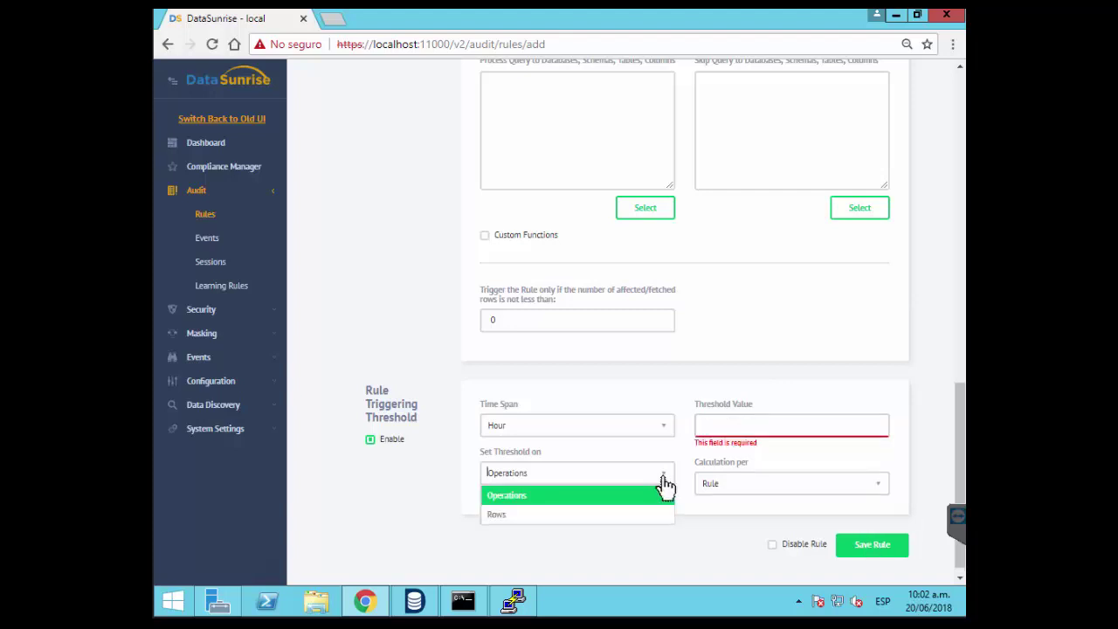
click(511, 517)
click(784, 426)
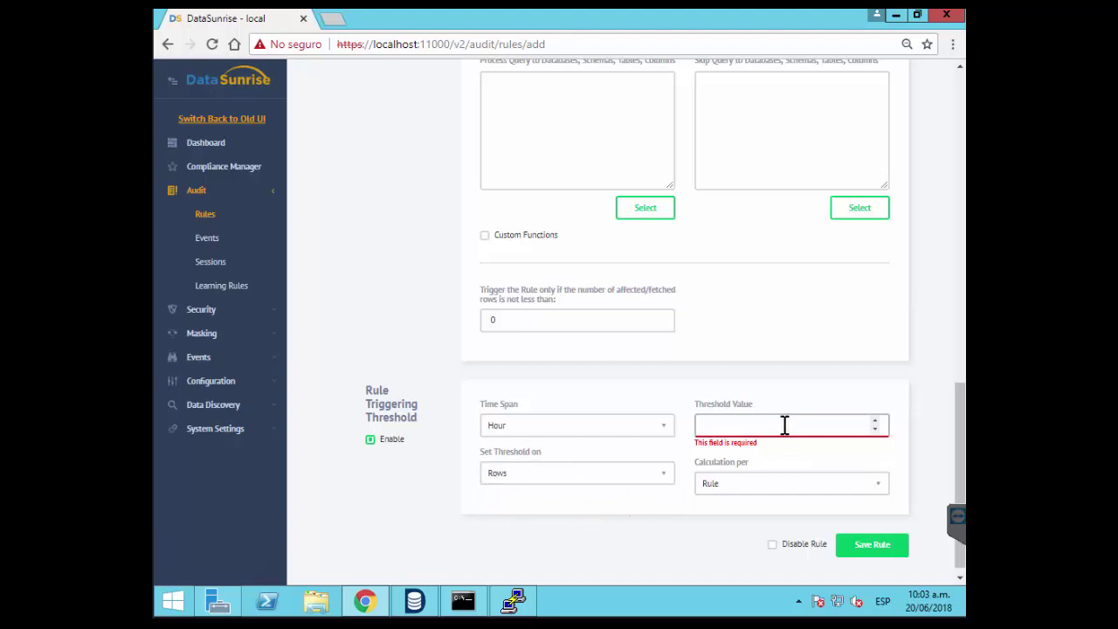
text(100)
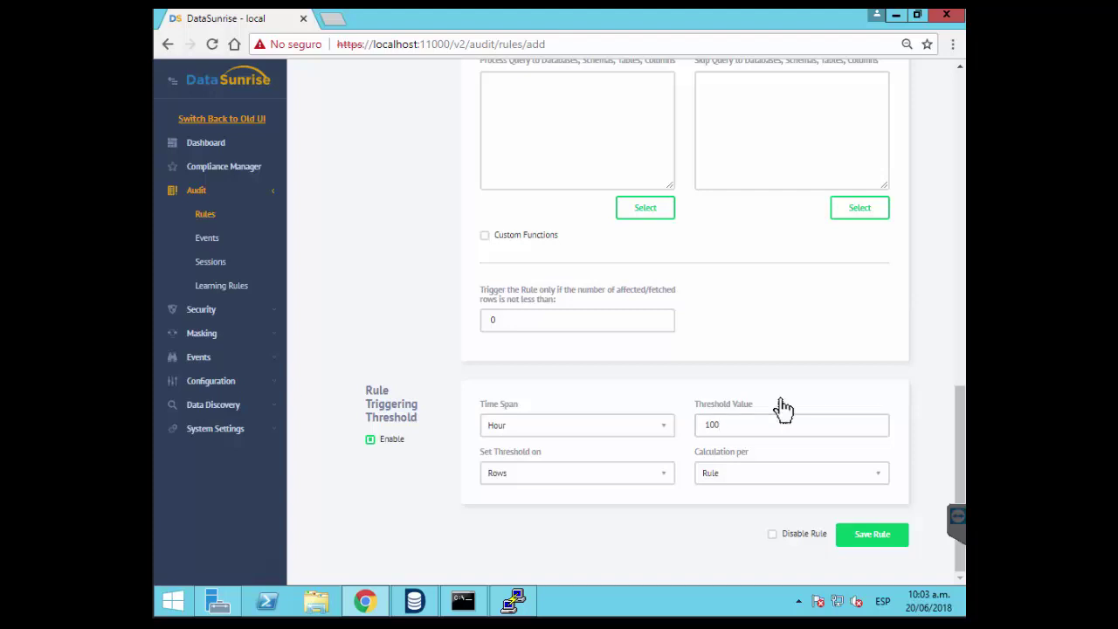
click(745, 434)
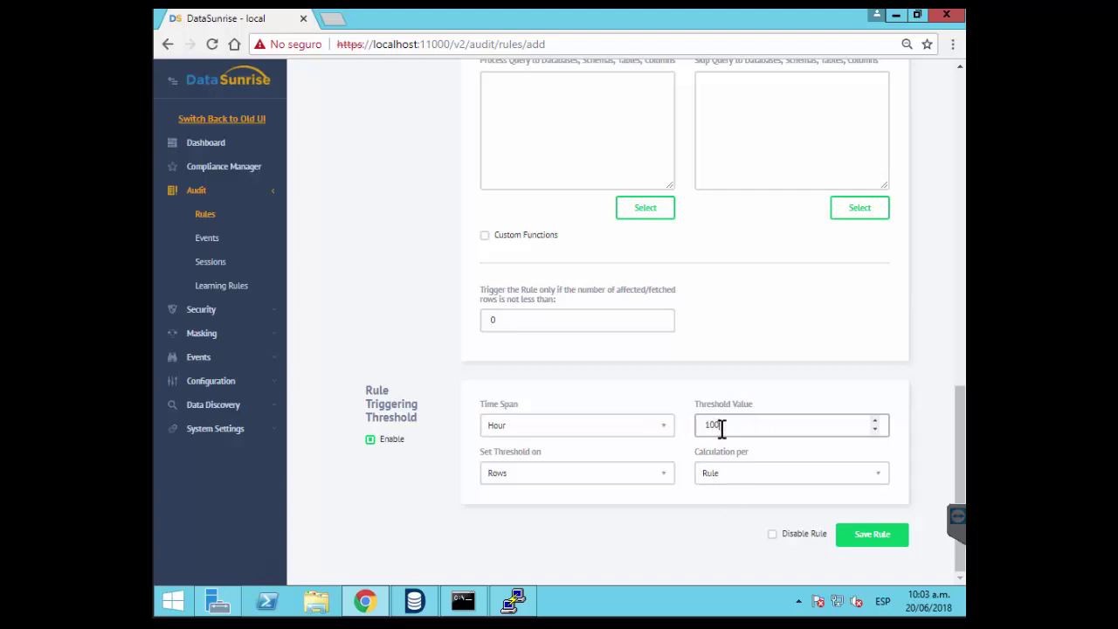
click(371, 445)
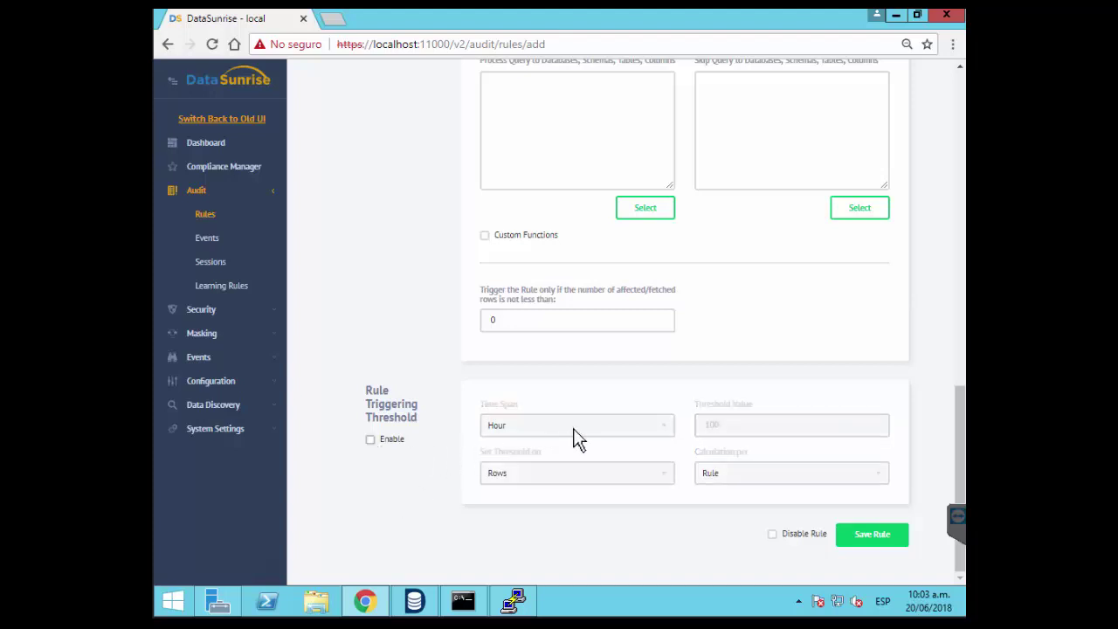
Review the rule's main section, action, schedule, session filter, statement filter and triggering threshold settings
scroll(647, 428, up, 4)
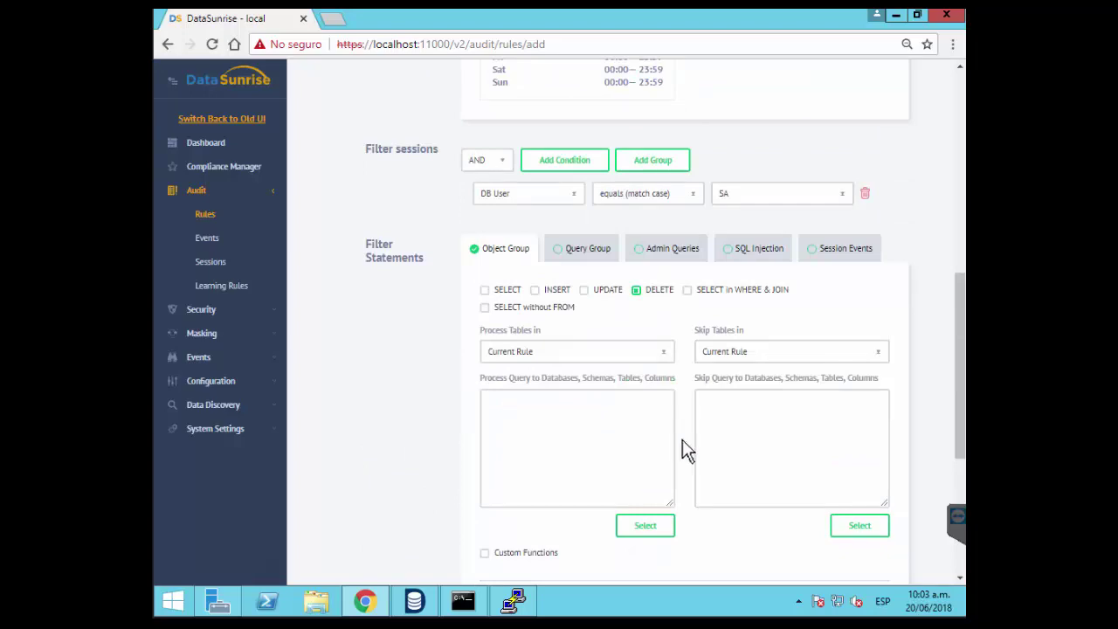
scroll(686, 450, up, 3)
scroll(848, 479, down, 2)
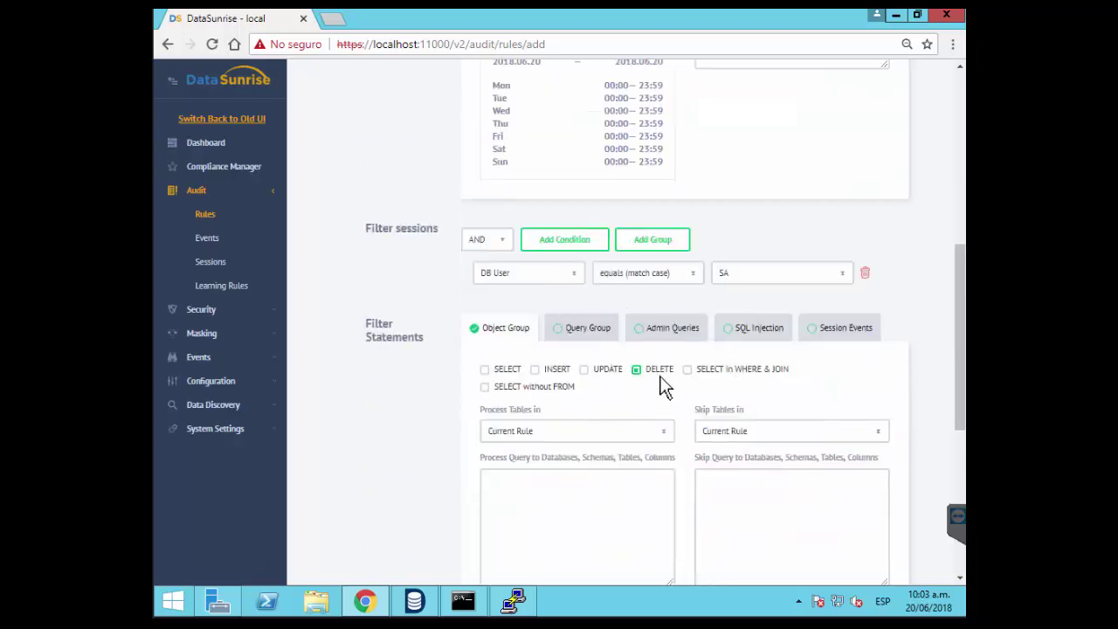
scroll(663, 384, up, 3)
scroll(681, 385, up, 3)
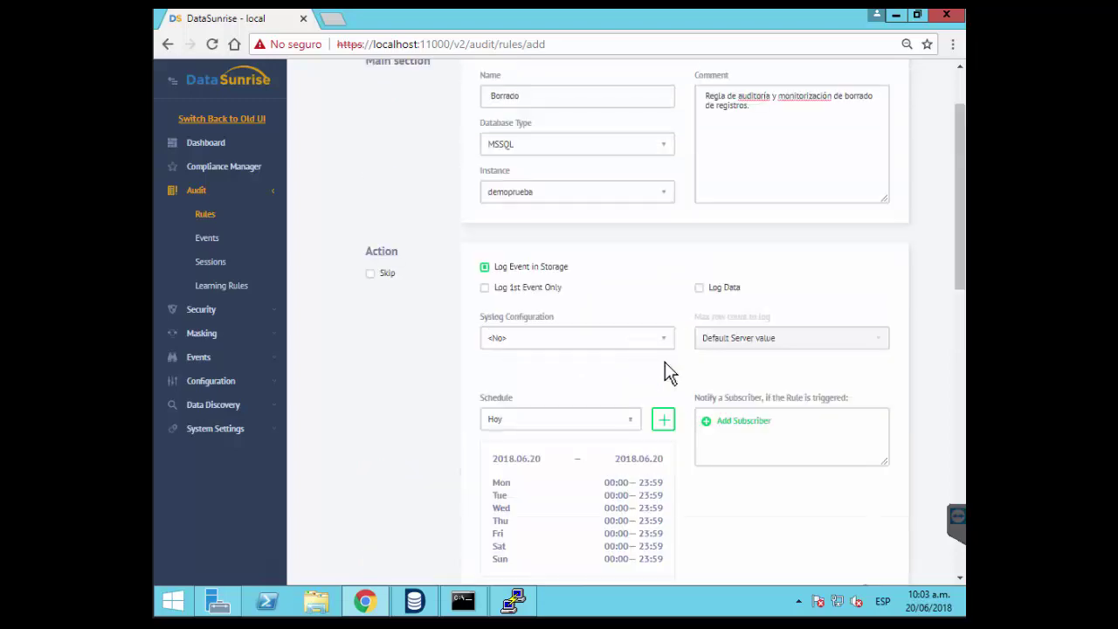
scroll(665, 425, down, 5)
scroll(665, 426, down, 3)
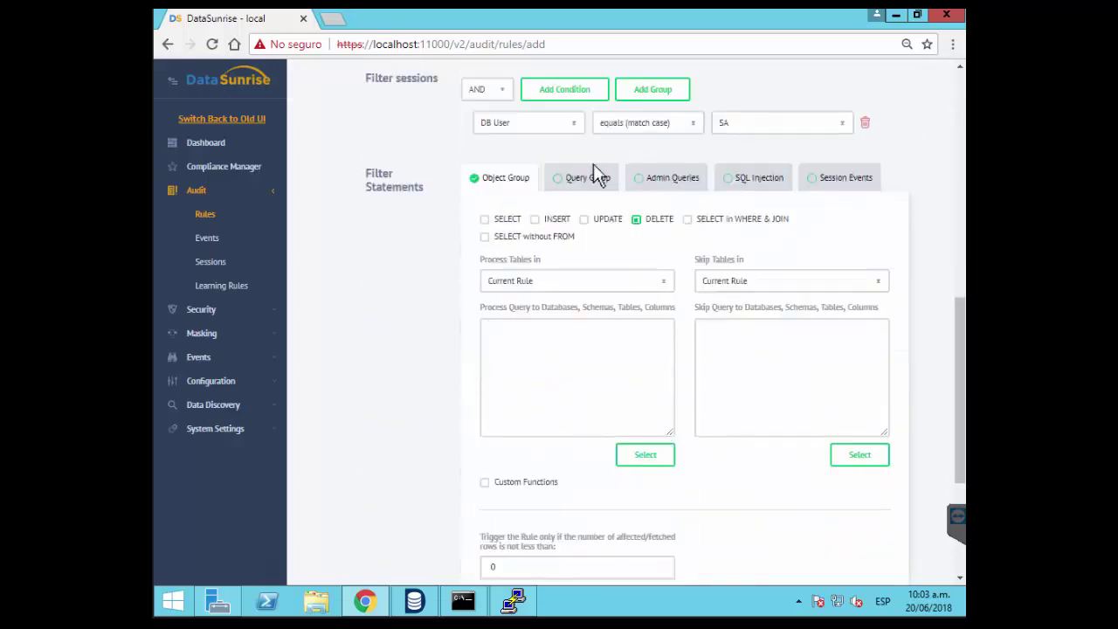
scroll(689, 456, down, 3)
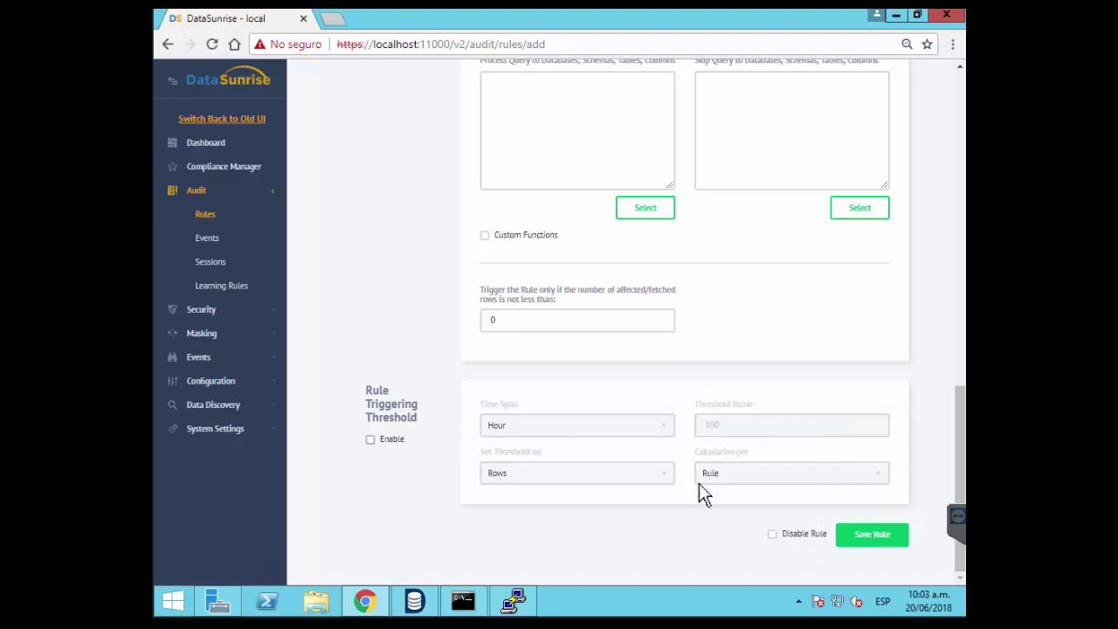
Save the Borrado audit rule
scroll(795, 483, up, 2)
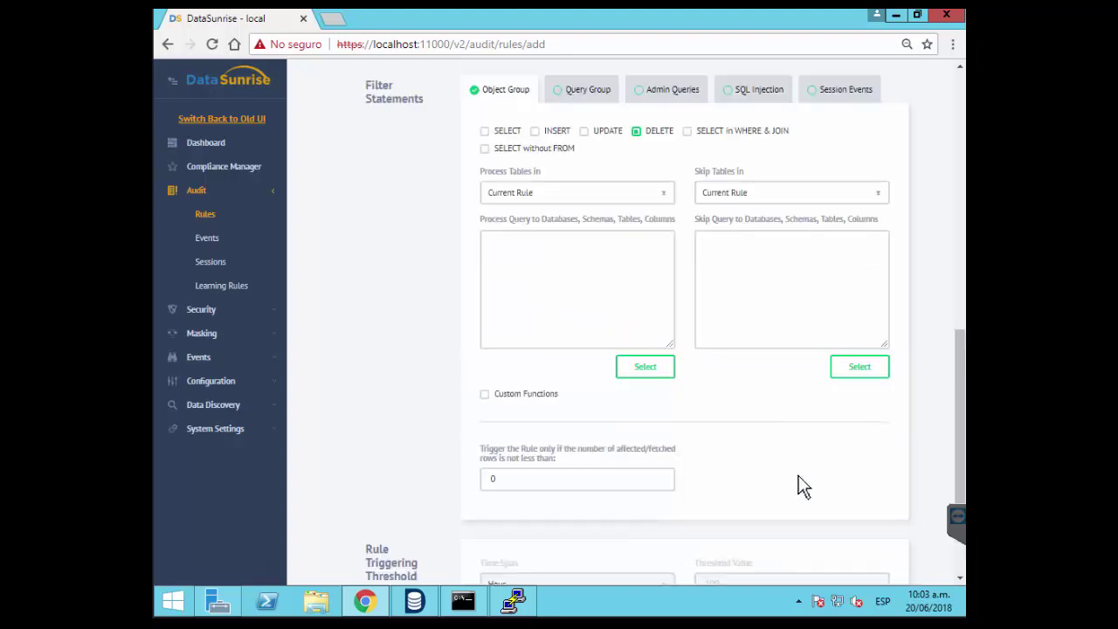
scroll(799, 481, down, 2)
click(873, 535)
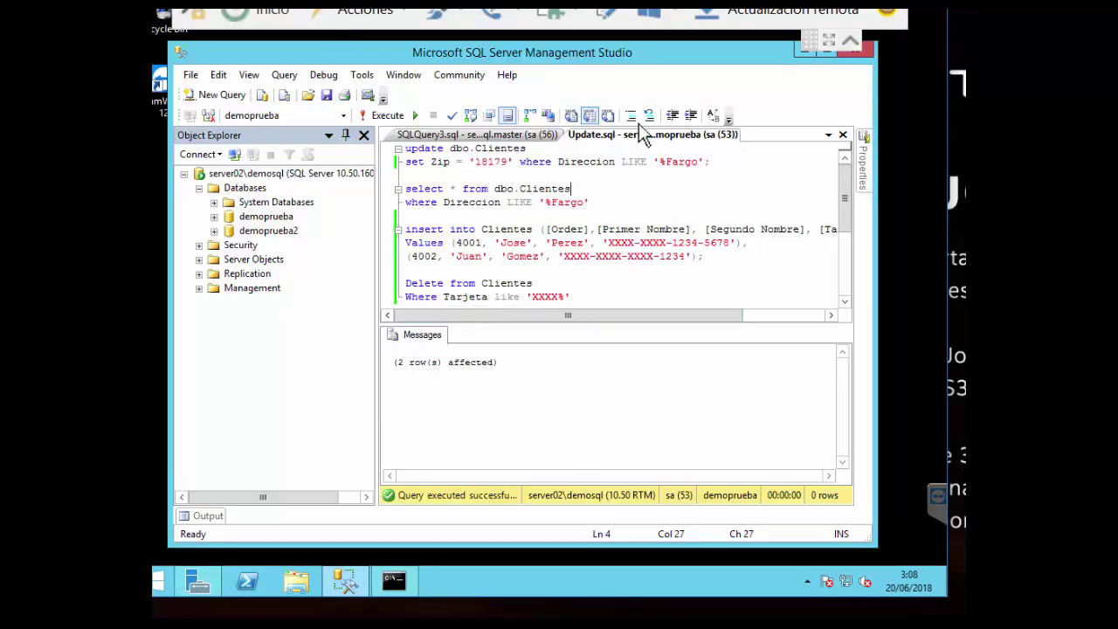
click(244, 174)
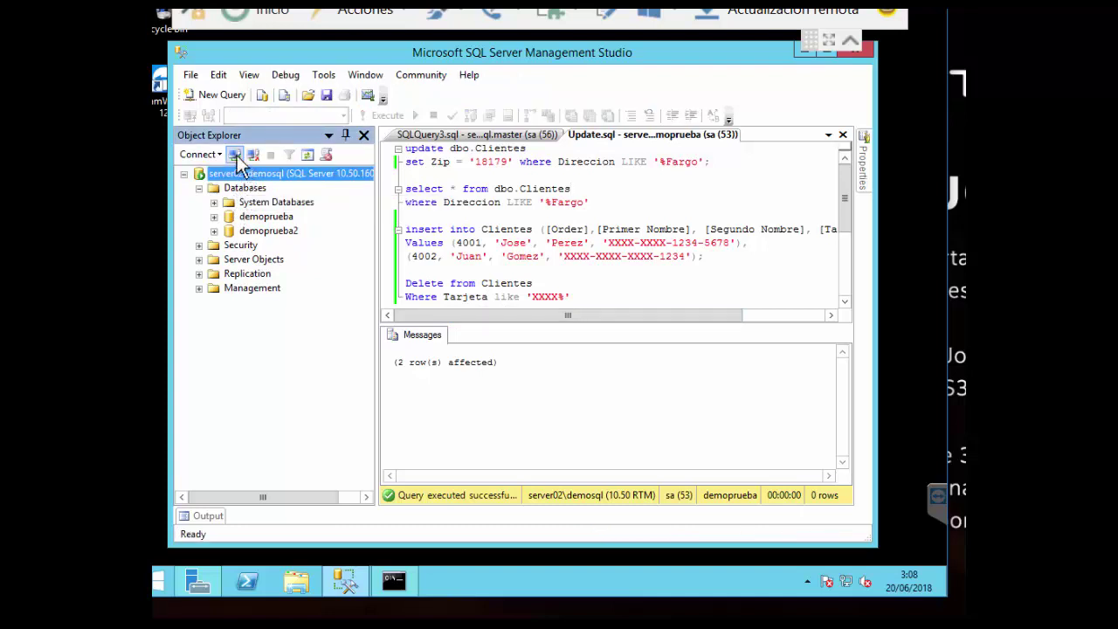
click(234, 155)
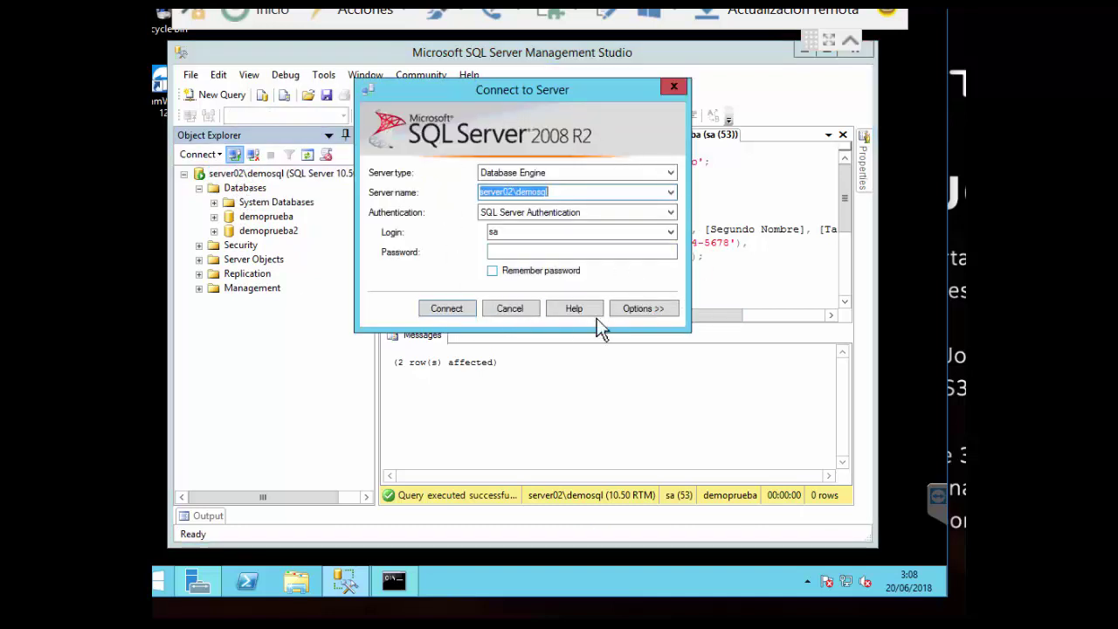
click(509, 308)
Expand the demoprueba database in the object tree and select its dbo.Clientes table
click(259, 218)
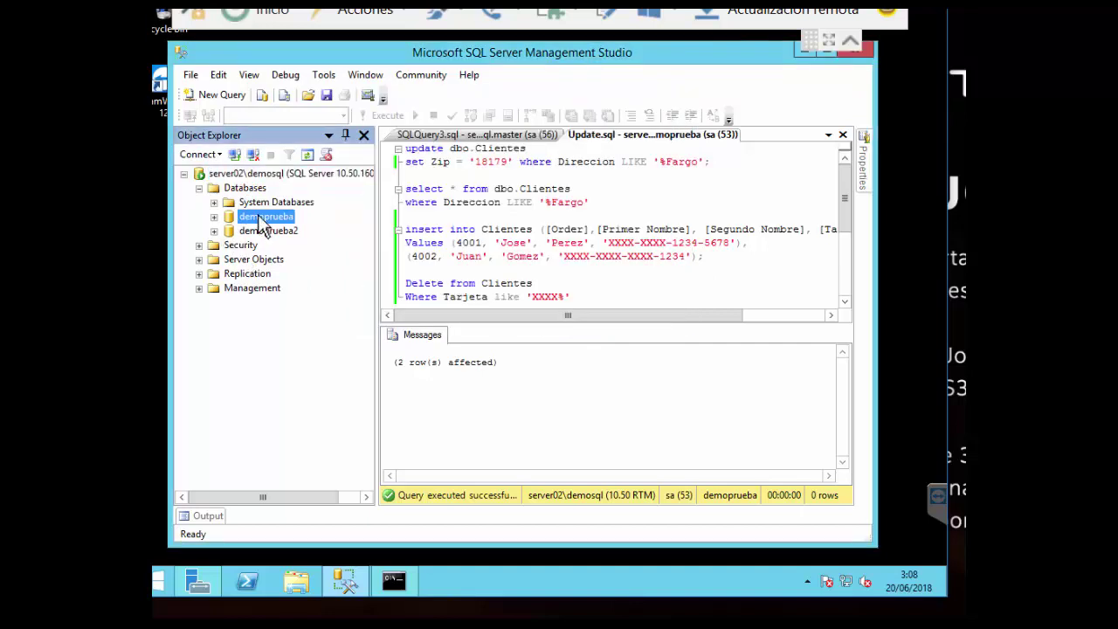
click(214, 217)
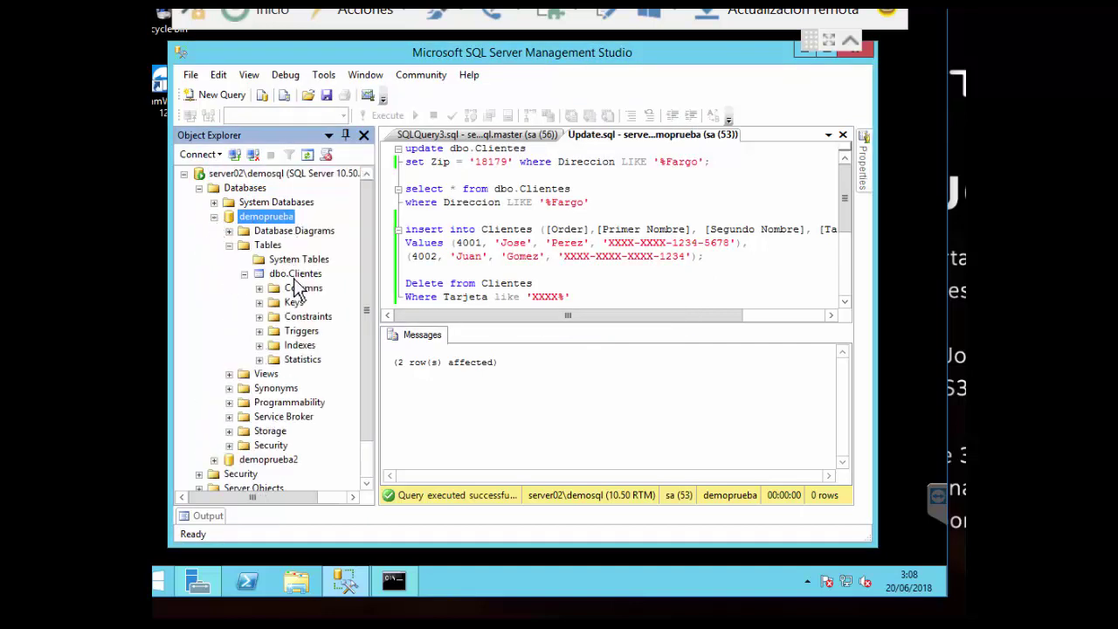
click(290, 274)
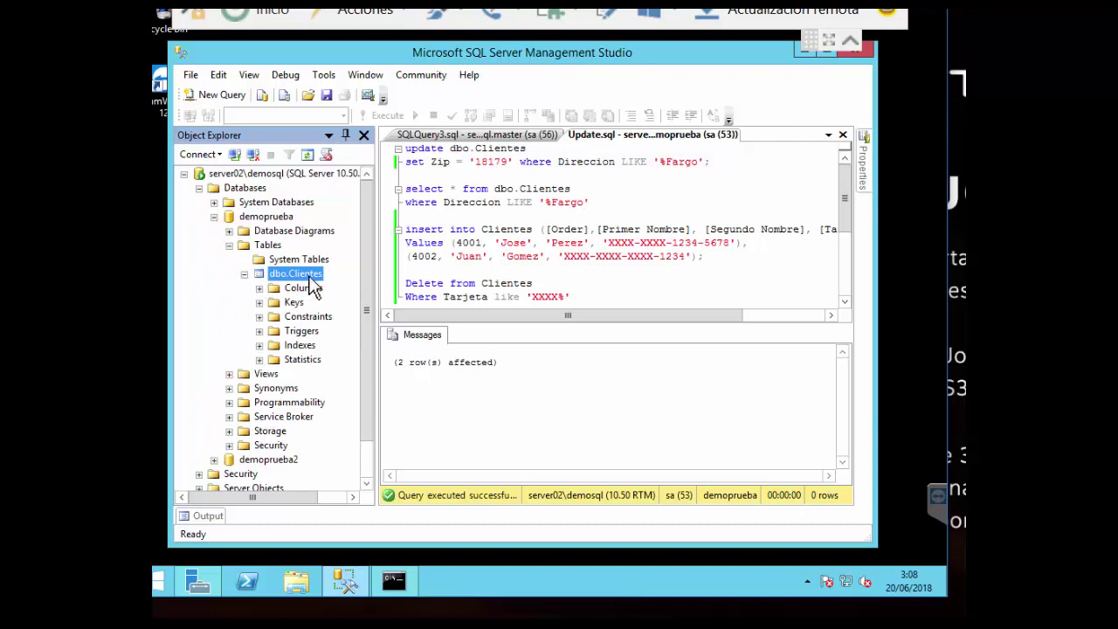
Review the Clientes rows and their columns in the existing SQLQuery3.sql results
click(461, 135)
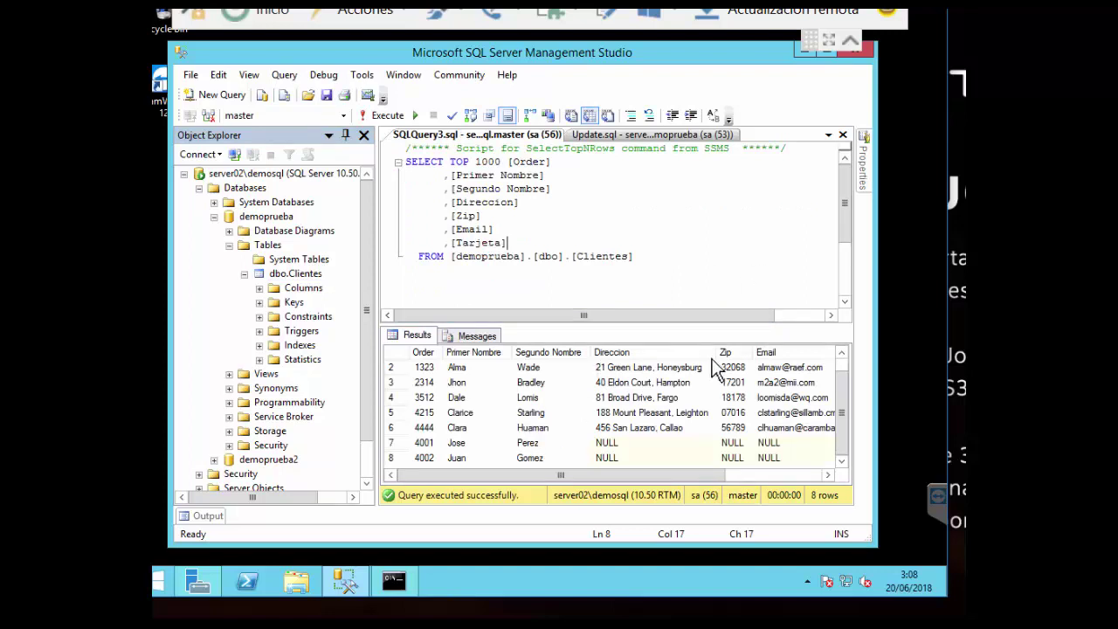
scroll(709, 343, down, 1)
scroll(709, 343, up, 1)
mouse_move(844, 199)
mouse_down()
mouse_move(845, 252)
mouse_move(844, 183)
mouse_up()
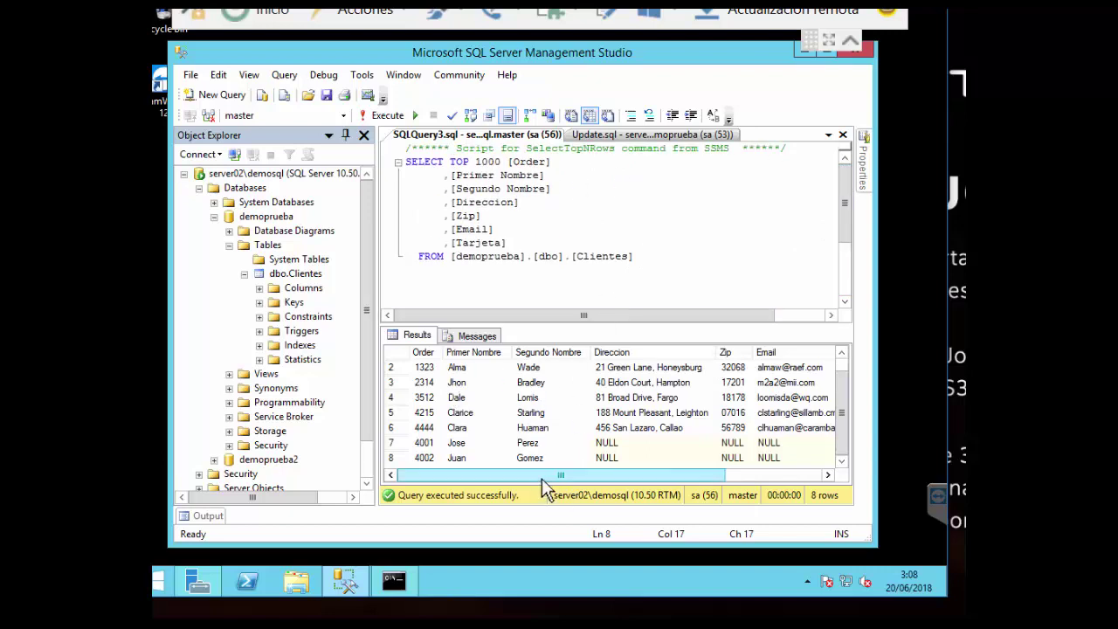
drag(578, 474, 734, 476)
drag(591, 495, 495, 479)
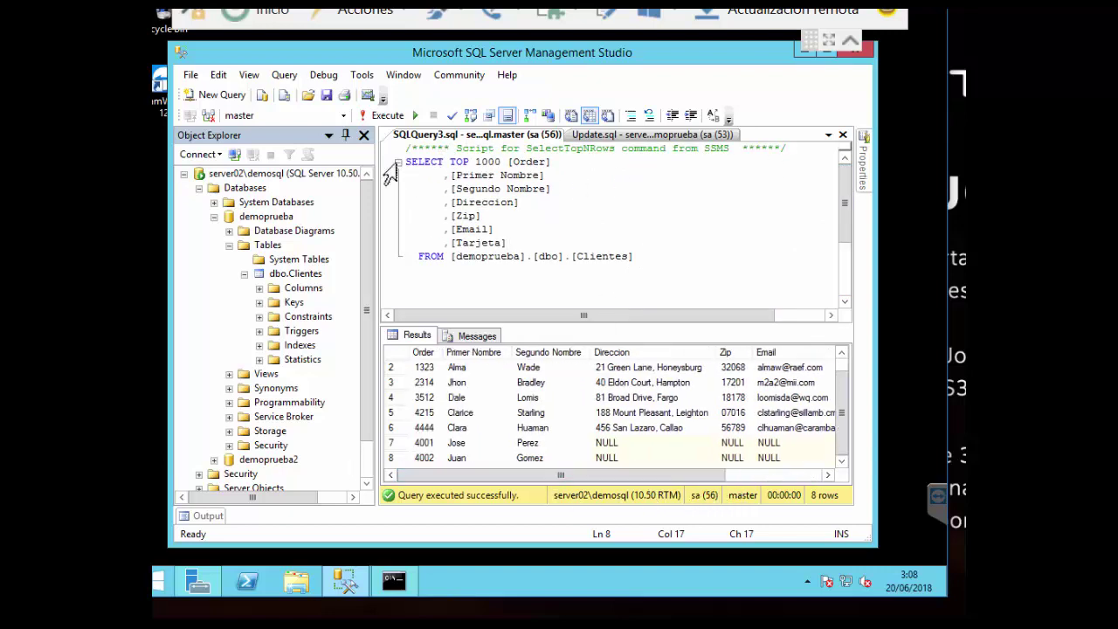
Execute only the two-row insert into Clientes from the Update.sql script
click(611, 136)
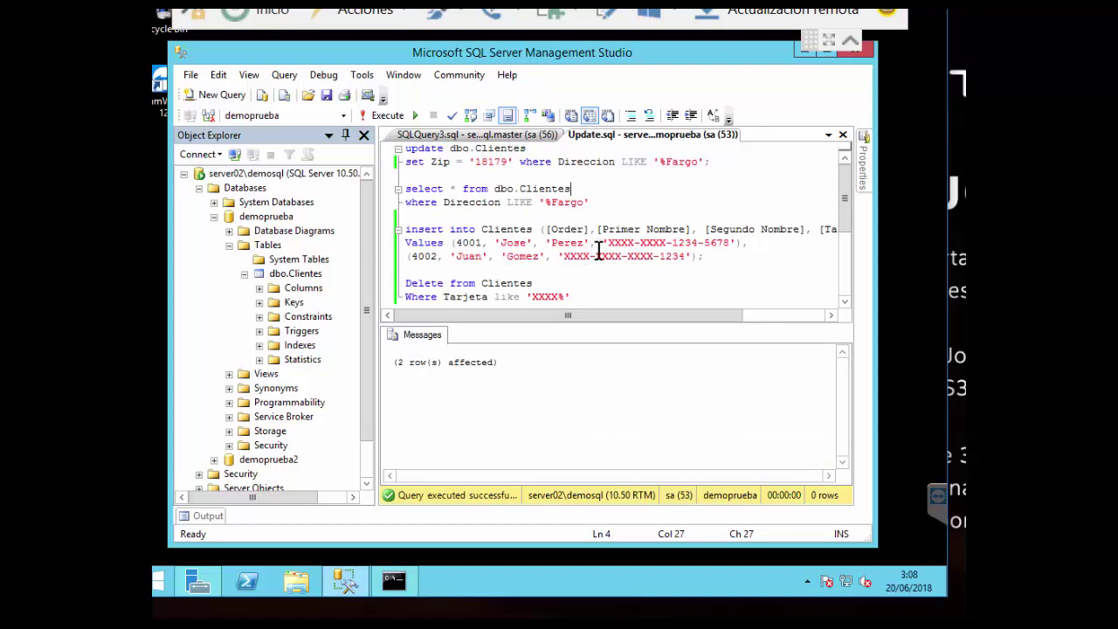
scroll(598, 249, down, 1)
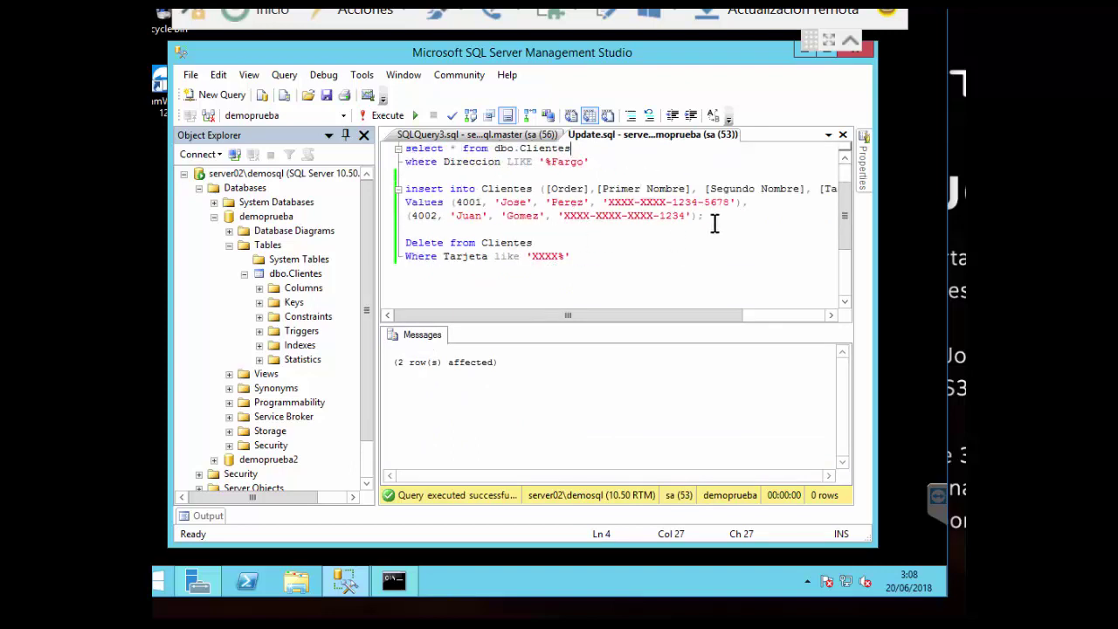
drag(714, 218, 397, 189)
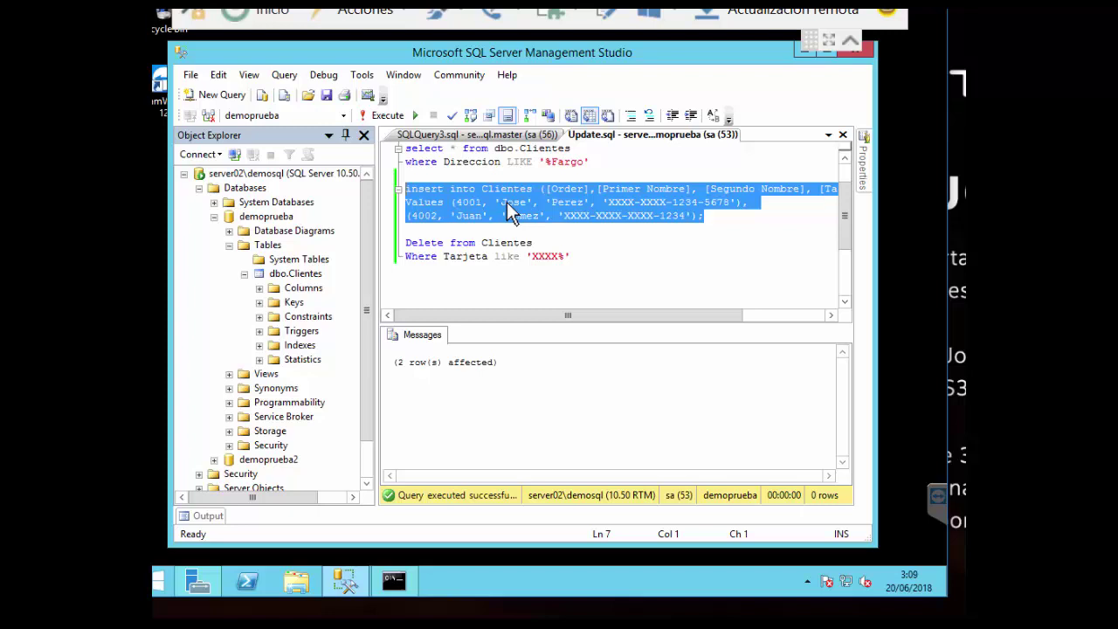
click(384, 115)
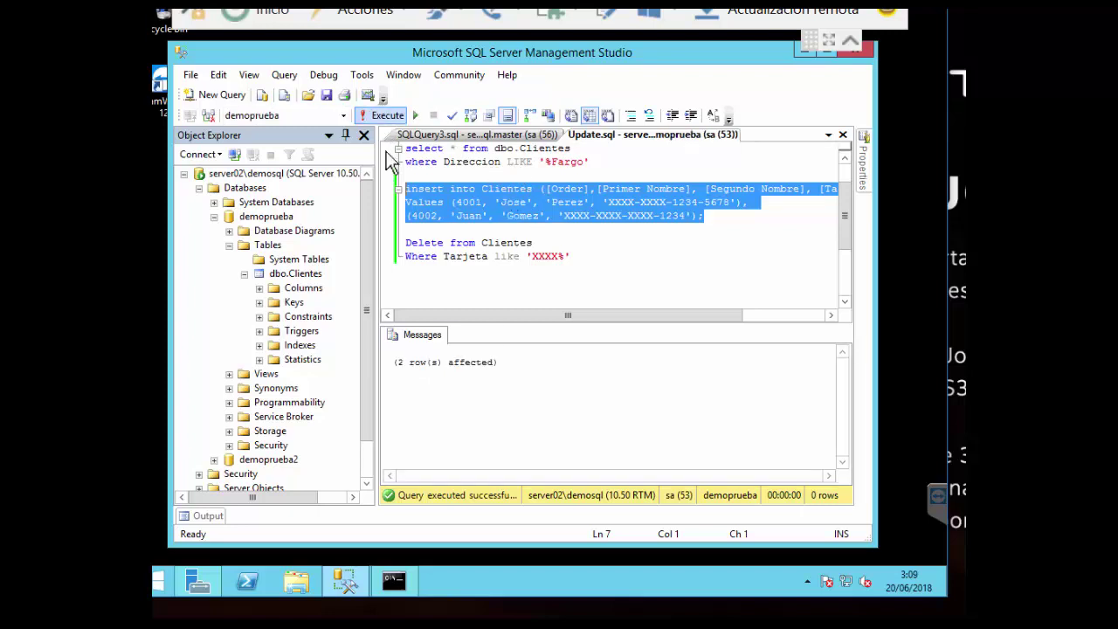
drag(504, 362, 392, 363)
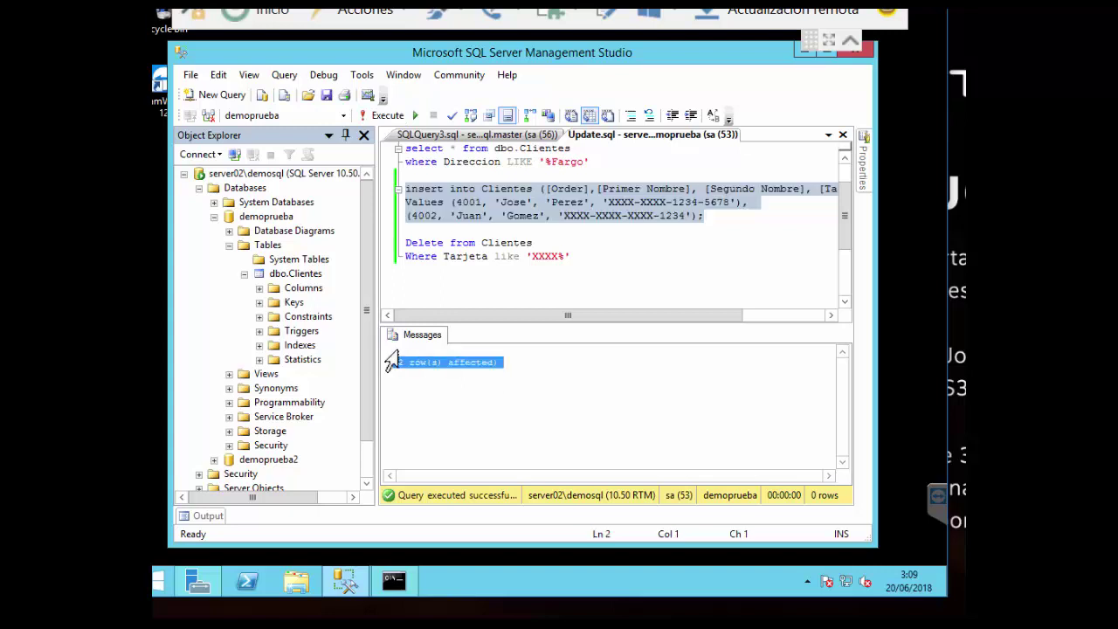
Review the values of the insert statement and the Tarjeta like 'XXXX%' condition of the Delete statement
click(447, 207)
drag(456, 202, 404, 204)
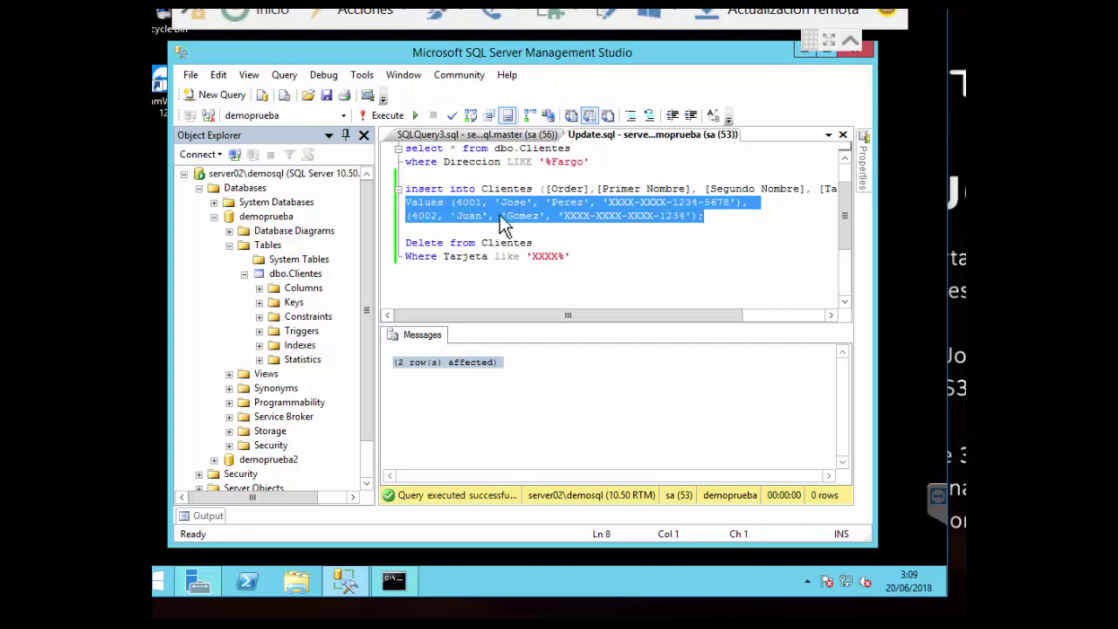
click(655, 215)
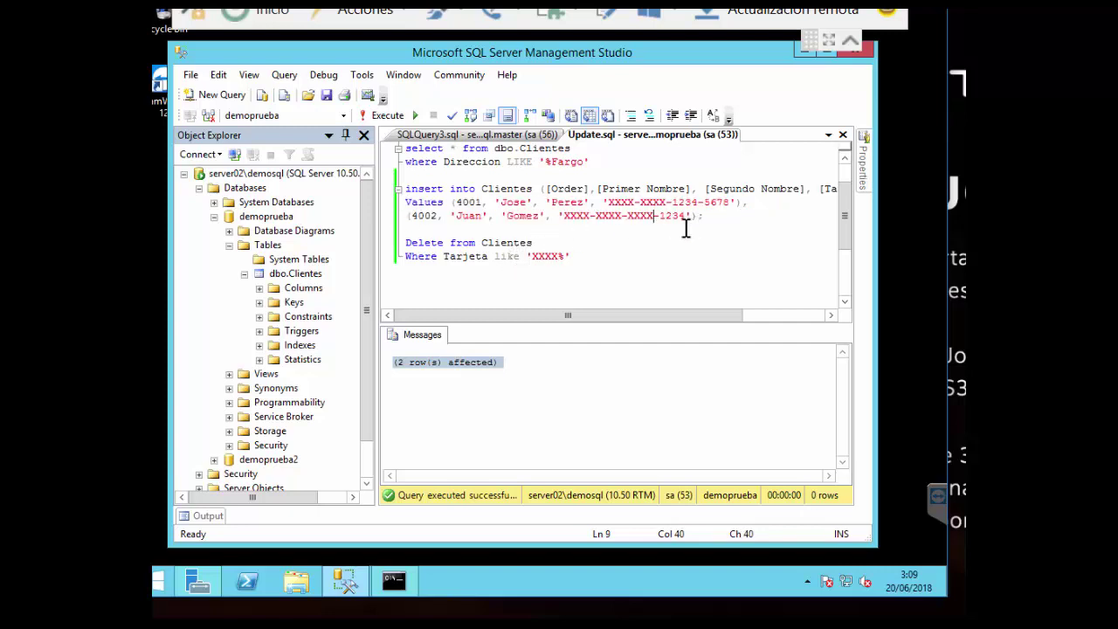
drag(441, 255, 495, 256)
double_click(536, 256)
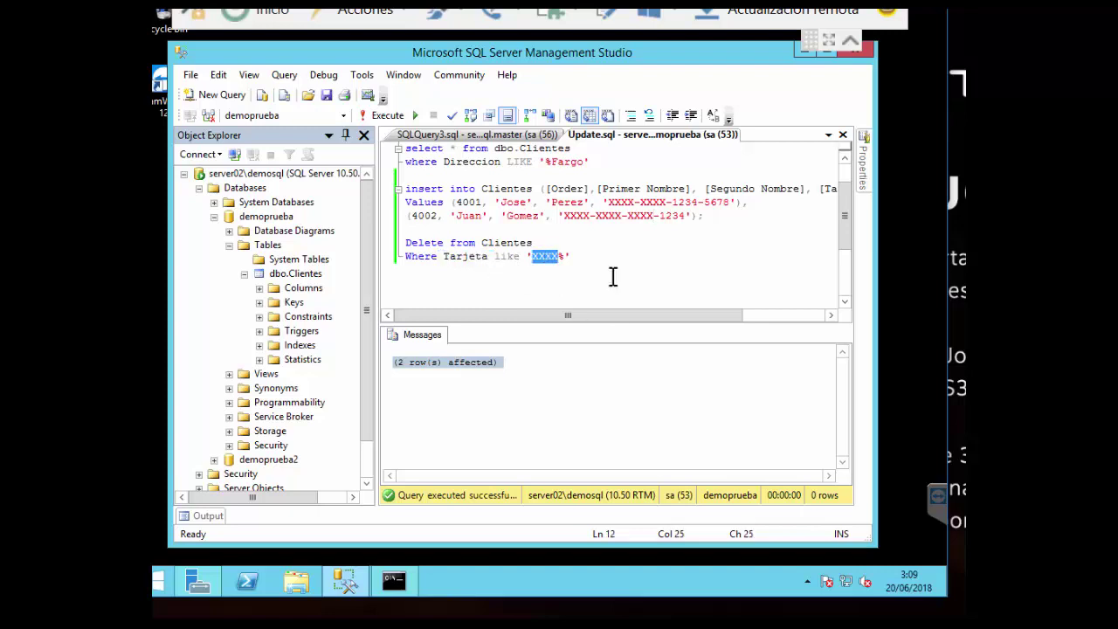
Rerun the SELECT TOP 1000 query on demoprueba.dbo.Clientes in SQLQuery3.sql
click(481, 135)
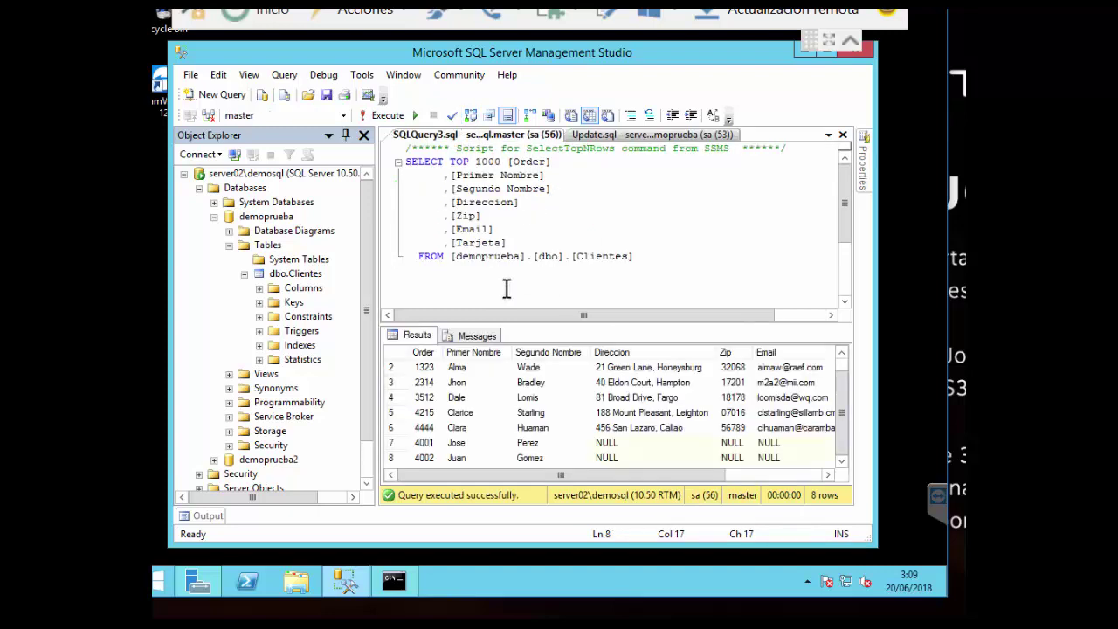
drag(634, 256, 386, 163)
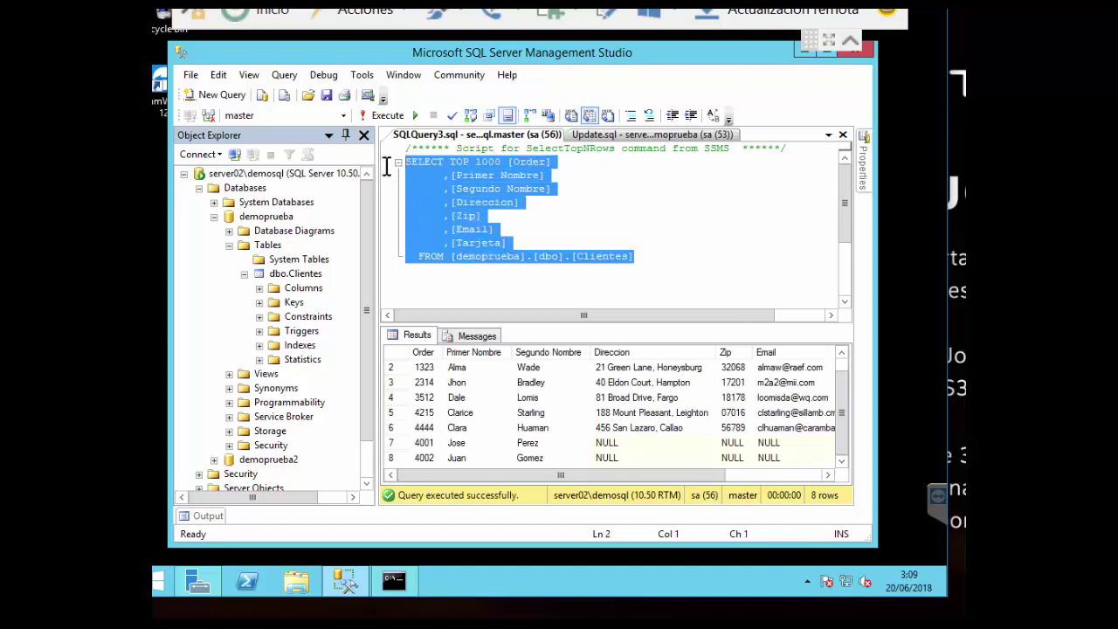
click(377, 119)
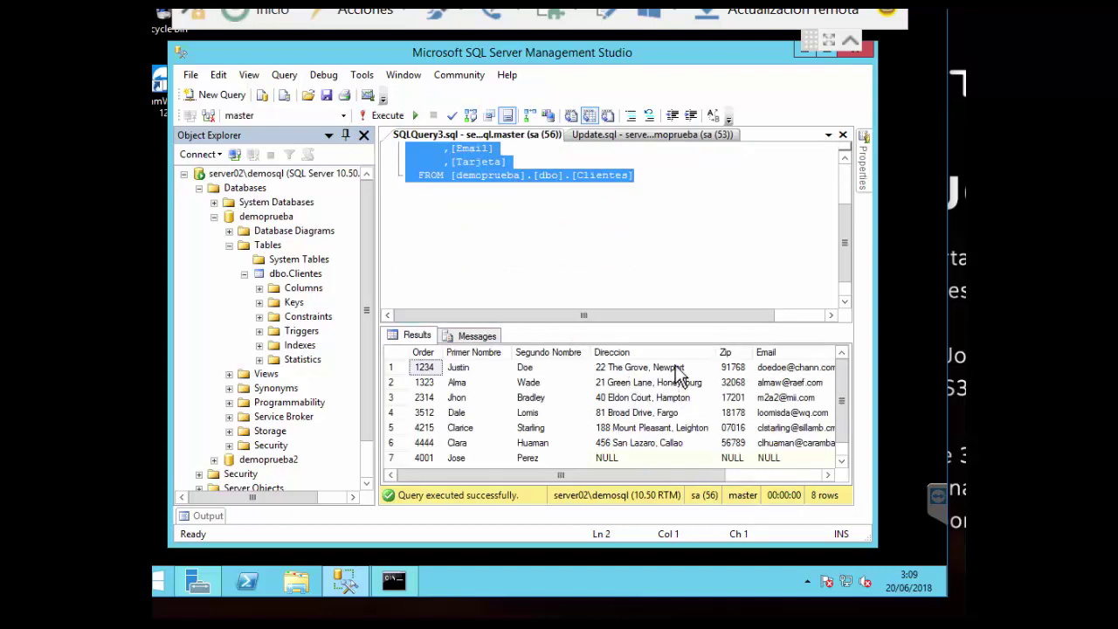
Examine the two inserted rows in the refreshed results, including their names, Direccion and Tarjeta values
click(701, 411)
scroll(673, 419, down, 1)
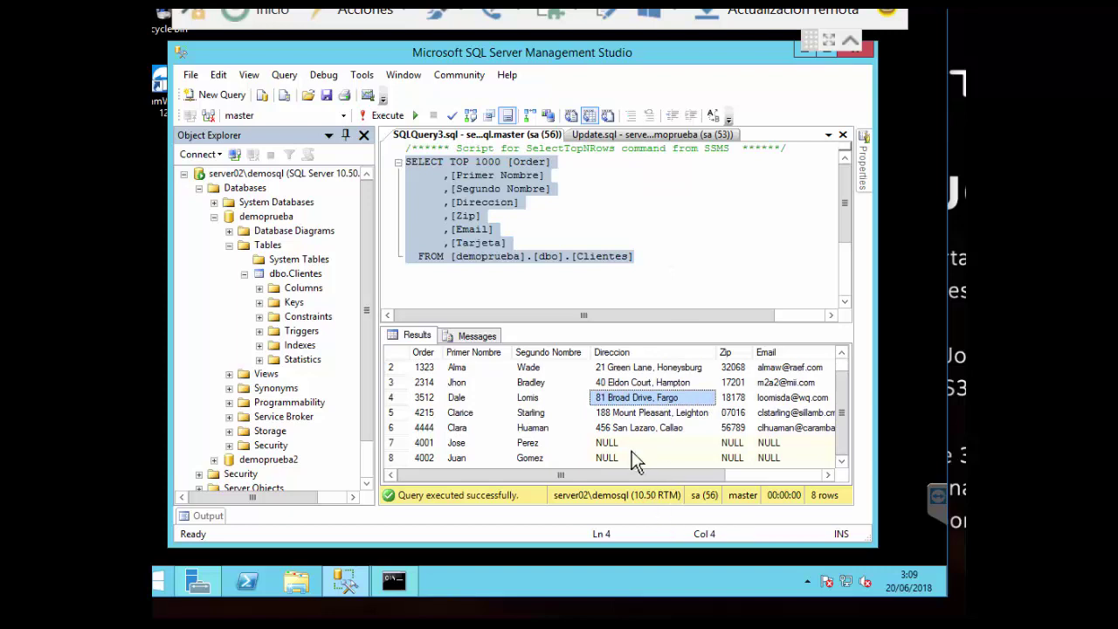
click(773, 476)
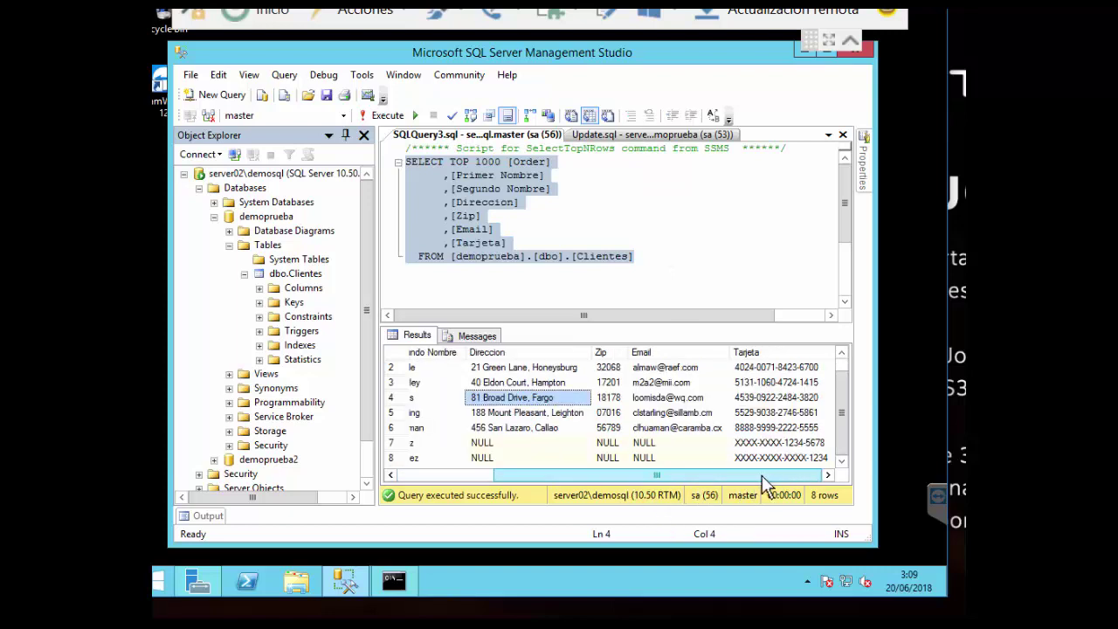
click(787, 457)
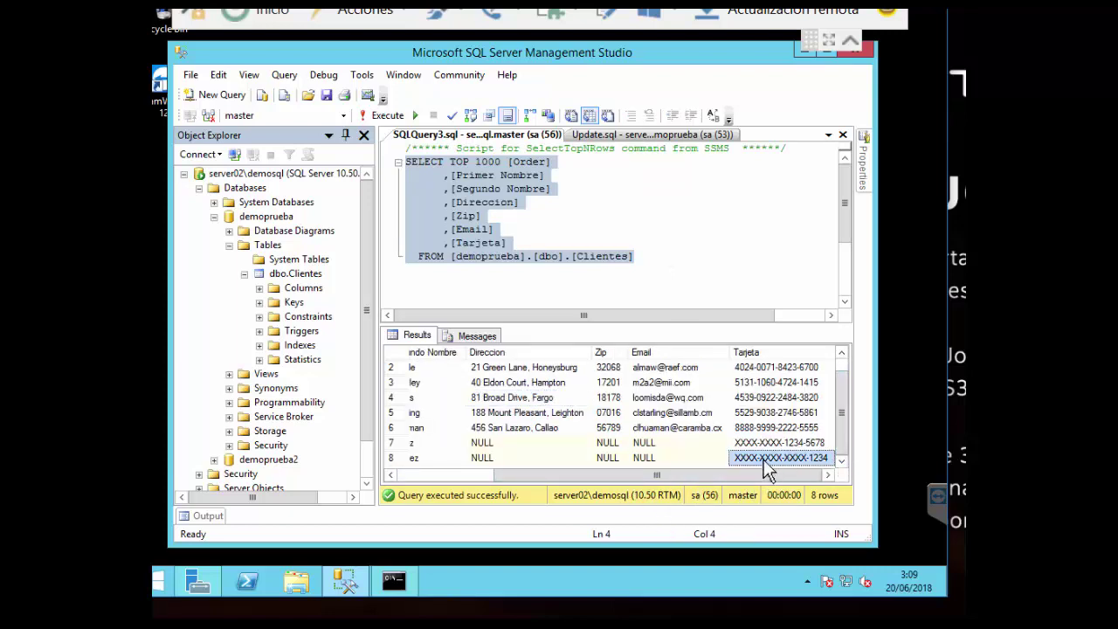
click(767, 443)
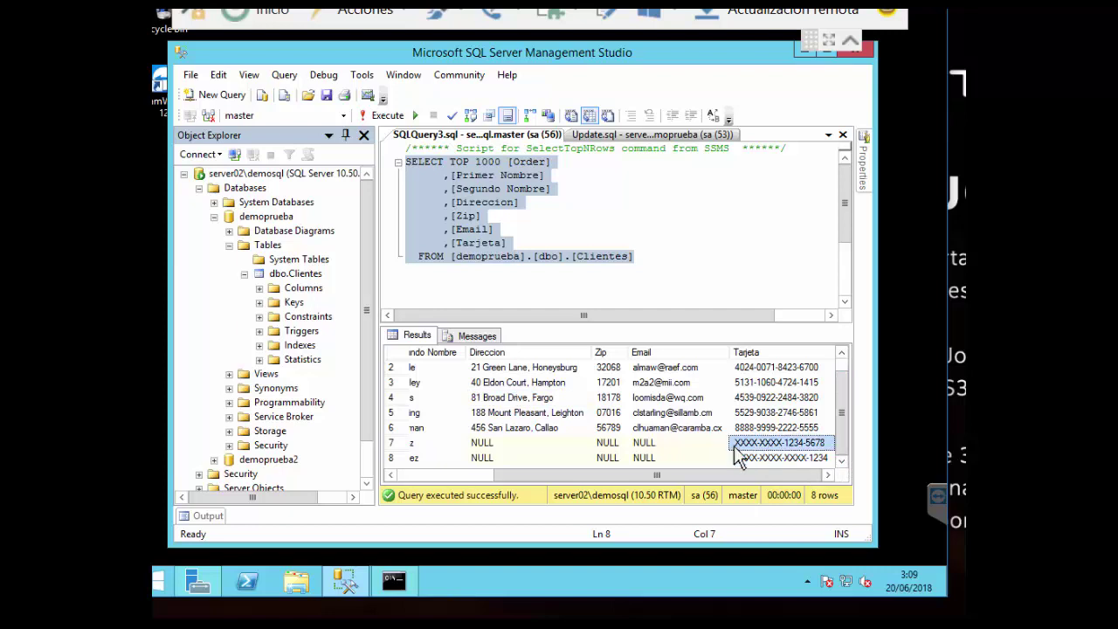
click(504, 444)
click(495, 457)
click(485, 476)
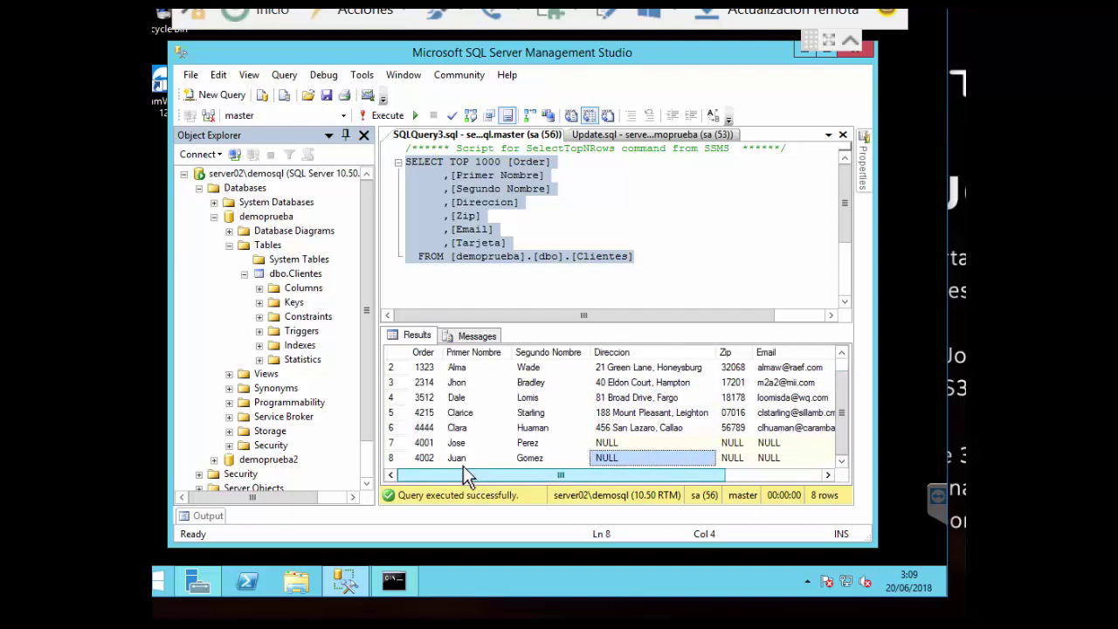
click(461, 458)
drag(559, 476, 657, 493)
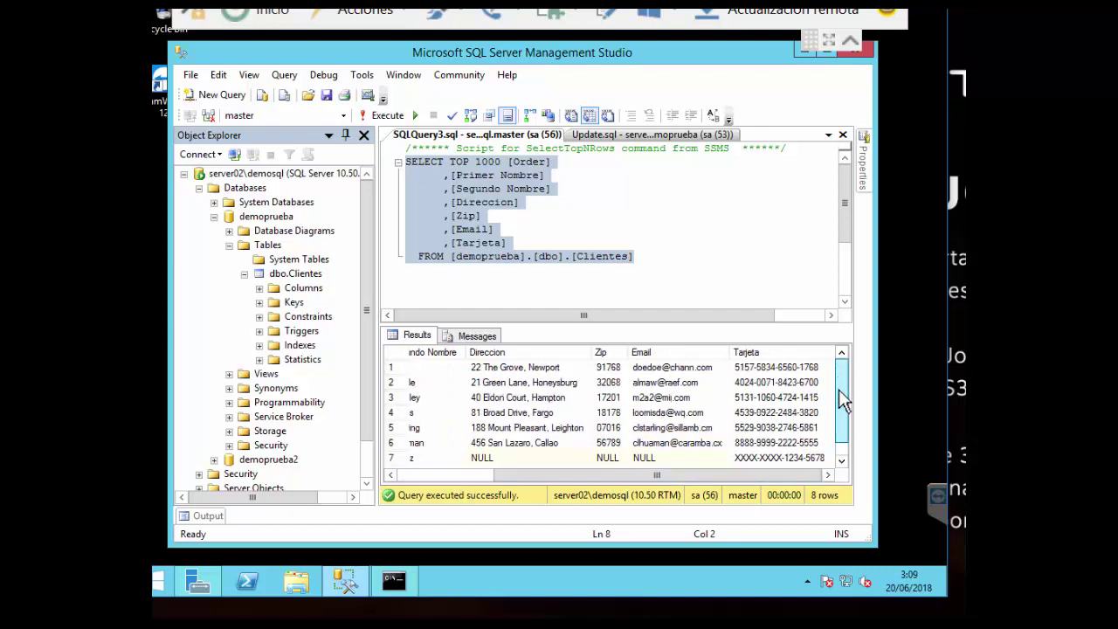